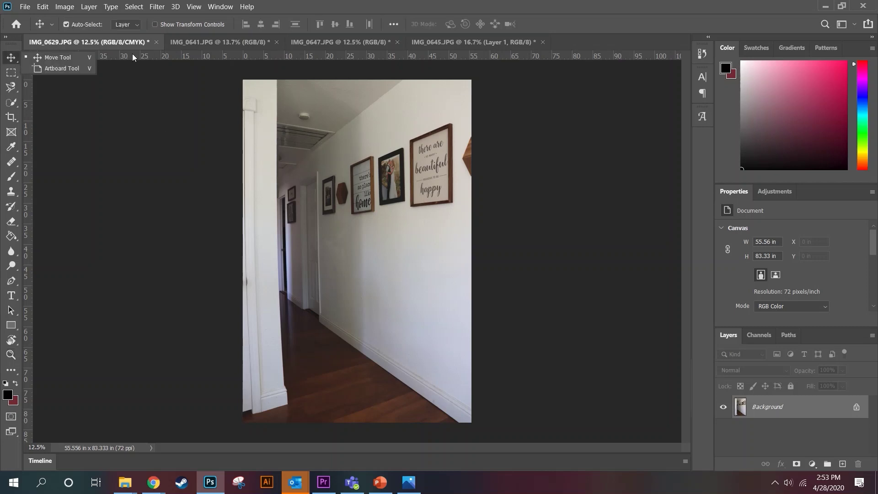
Drag the man-with-frame photo from IMG_0641 onto IMG_0629 as Layer 1, adjusting opacity to check alignment
left_click(202, 43)
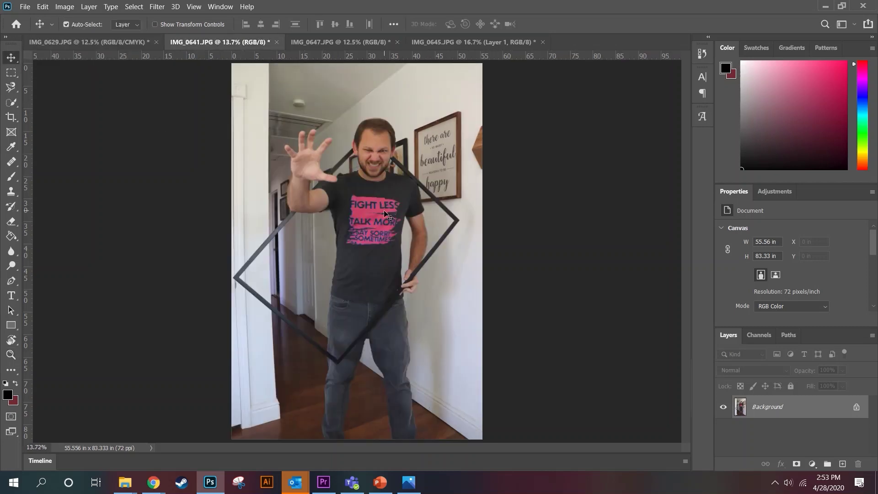
left_click_drag(386, 215, 365, 271)
left_click_drag(805, 373, 862, 360)
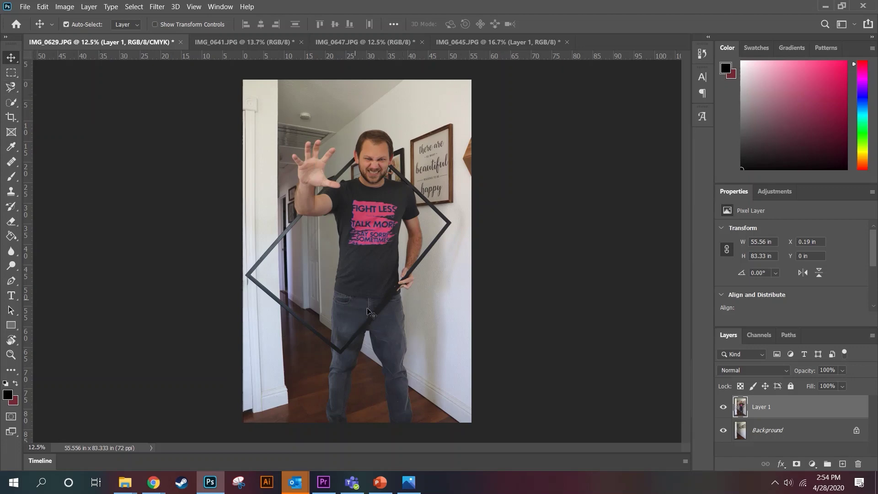
Zoom in on the man's waist and choose the Polygonal Lasso Tool
left_click(11, 354)
left_click(375, 333)
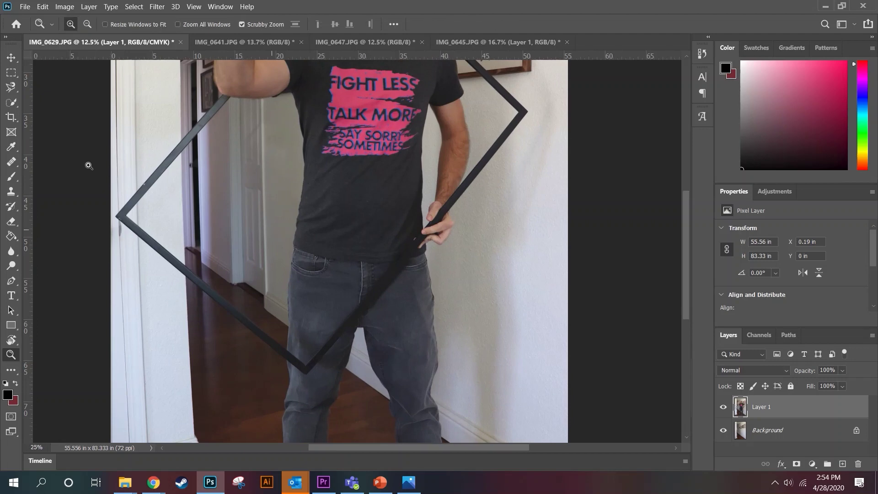
scroll(297, 268, "down", 2)
scroll(297, 268, "down", 4)
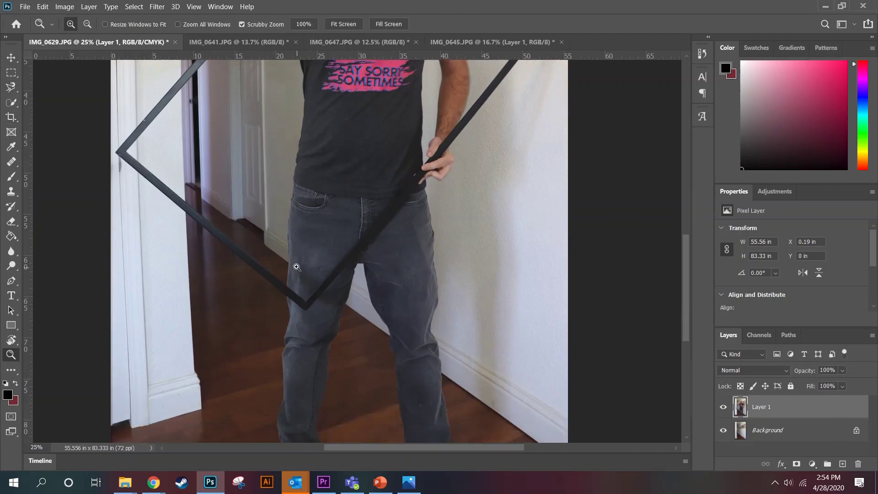
left_click(11, 87)
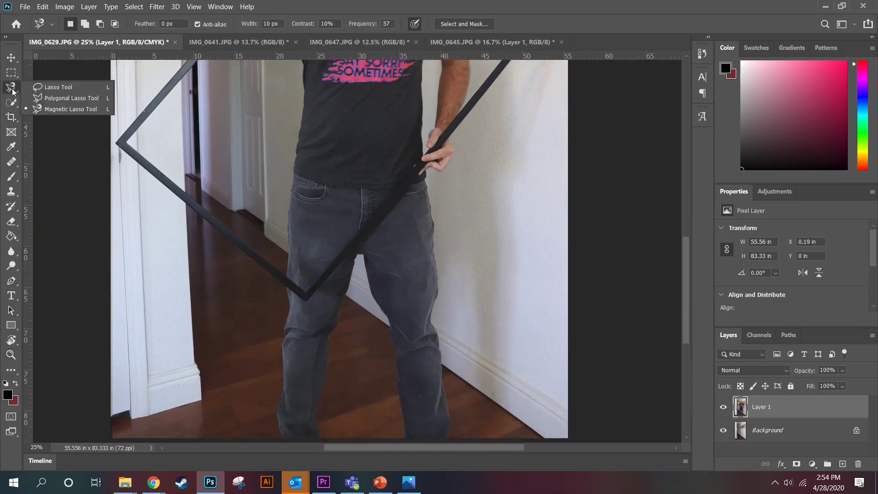
left_click(84, 98)
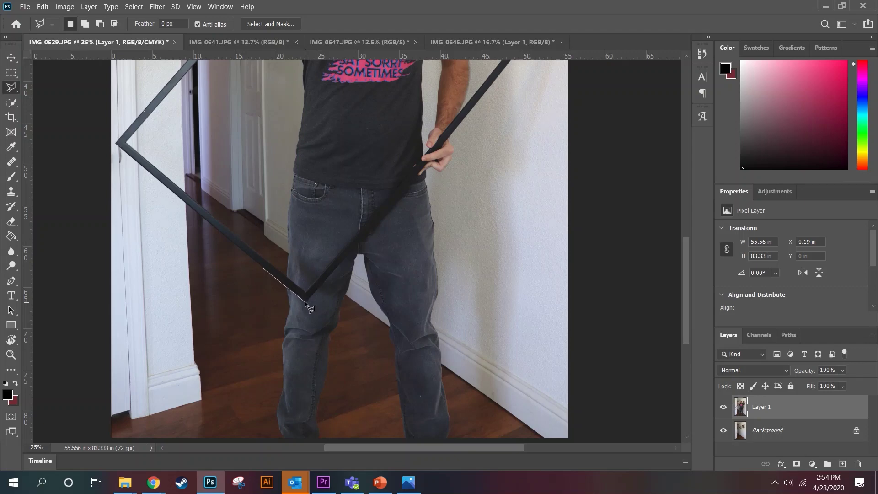
Outline the legs, wall and floor below the frame's lower edges as a polygonal selection
left_click(418, 178)
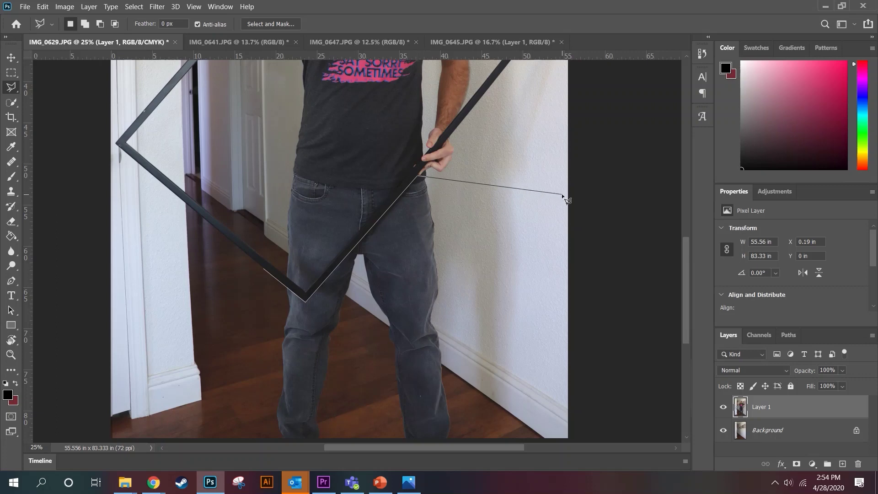
left_click(561, 193)
left_click(508, 417)
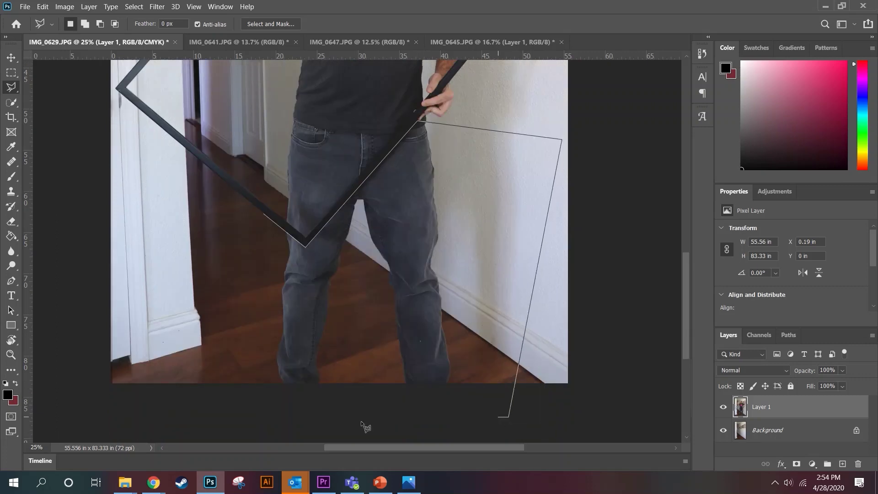
left_click(203, 399)
left_click(198, 198)
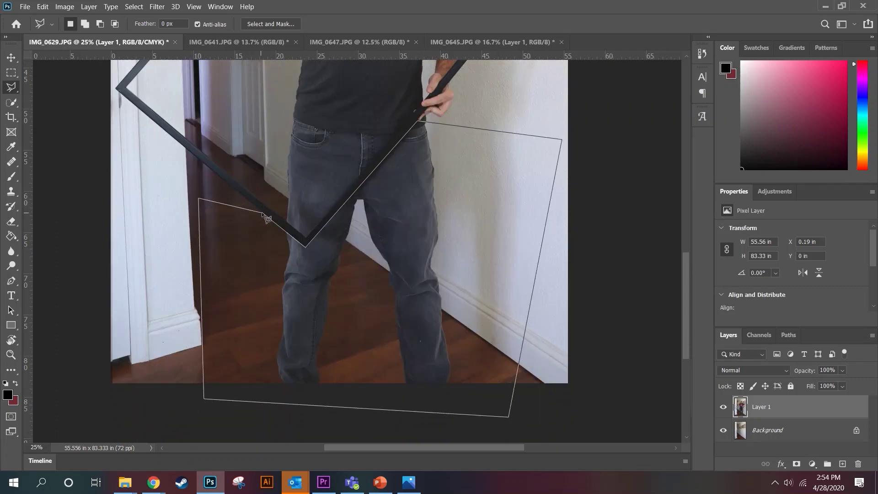
left_click(263, 213)
double_click(305, 247)
scroll(528, 213, "up", 3)
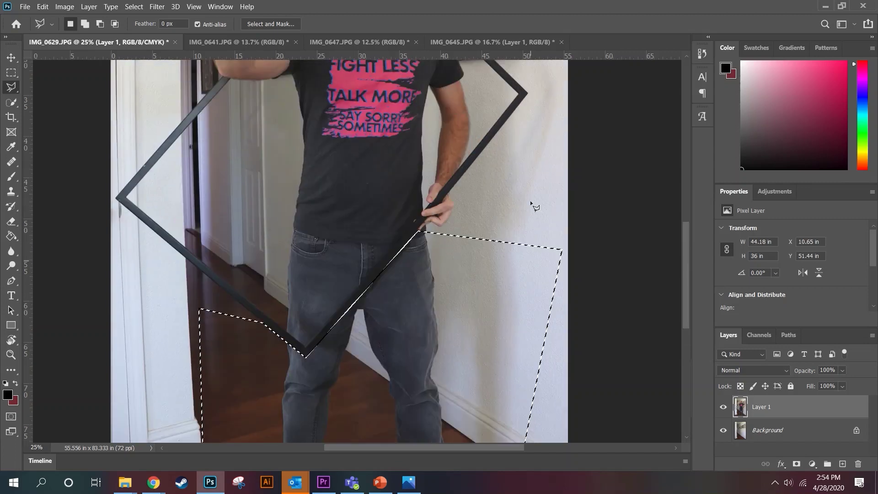
left_click(17, 88)
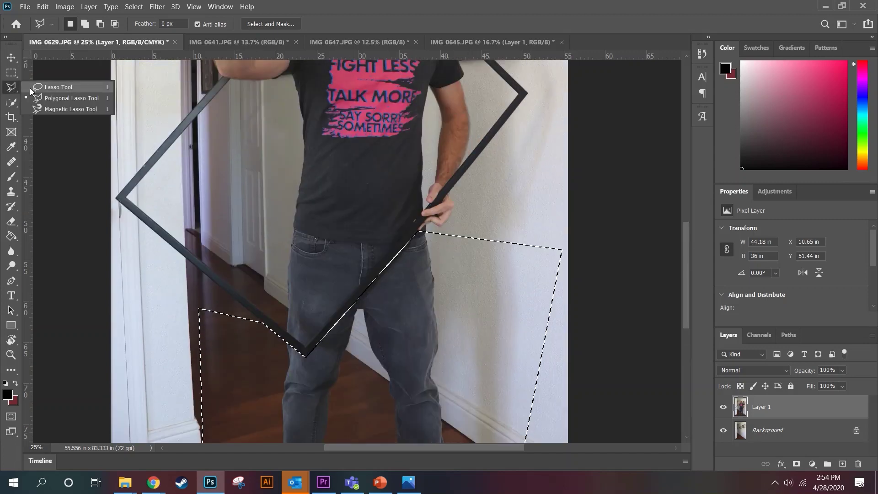
Add the wall beside the hand to the selection with the Magnetic Lasso along the frame edge, then zoom out
key("Escape")
key("shift+l")
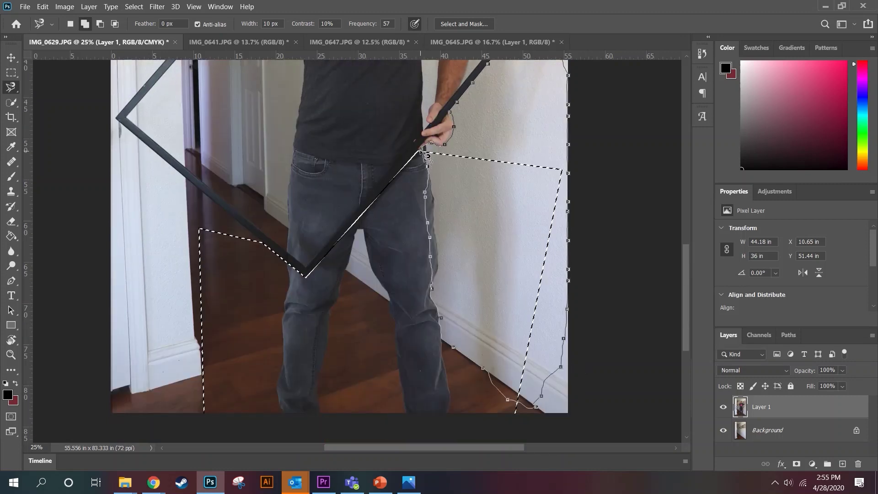
left_click(425, 156)
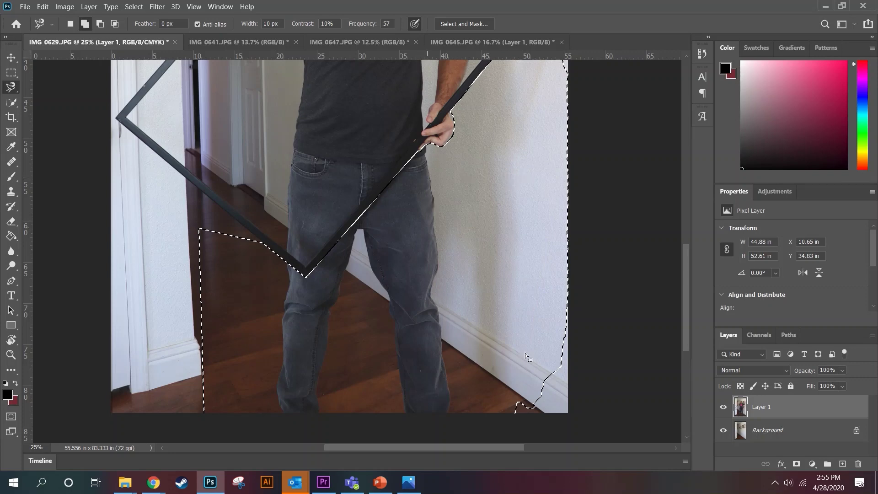
key("z")
left_click(489, 228, "alt")
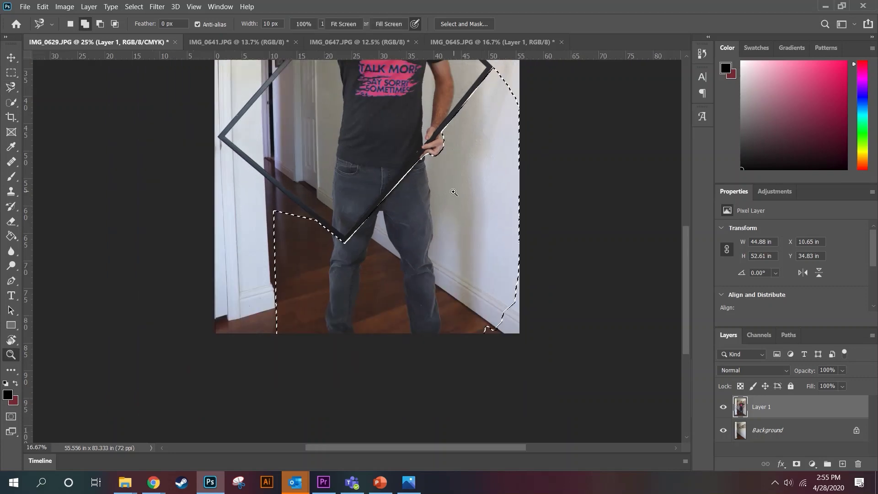
scroll(490, 228, "up", 2)
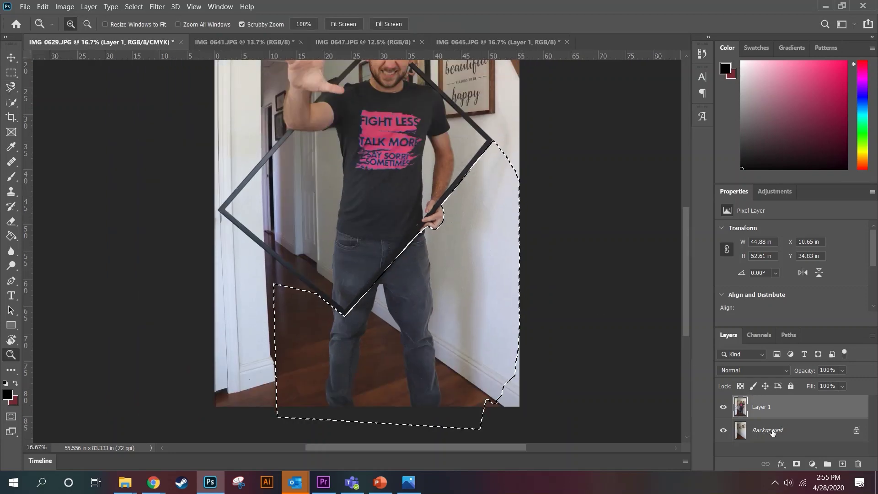
Erase the jeans inside the selection with a 1457 px standard eraser, then deselect
key("e")
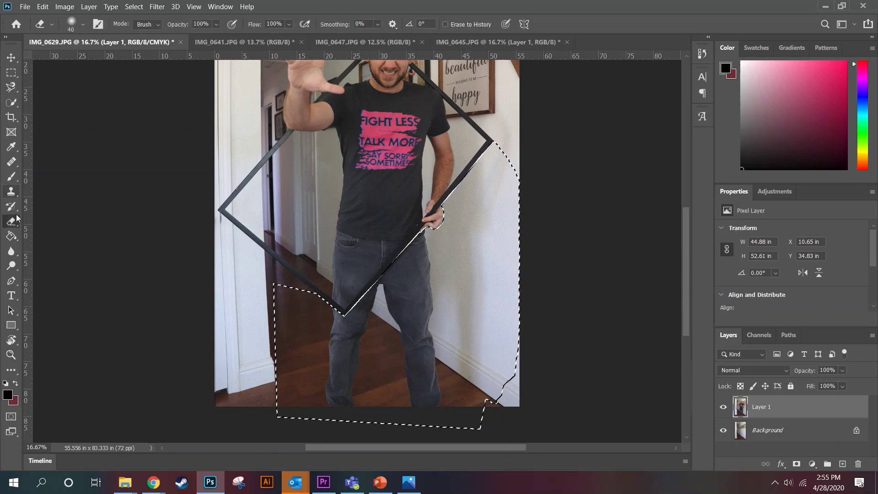
right_click(11, 221)
left_click(50, 223)
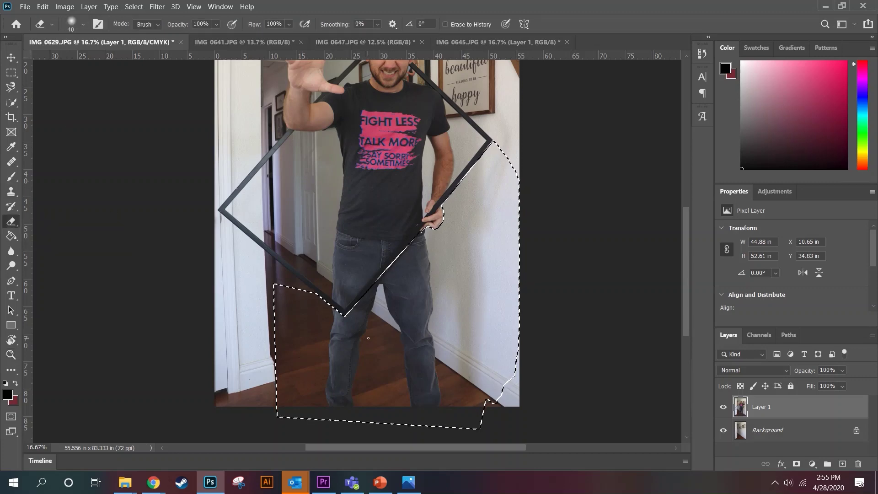
left_click(83, 24)
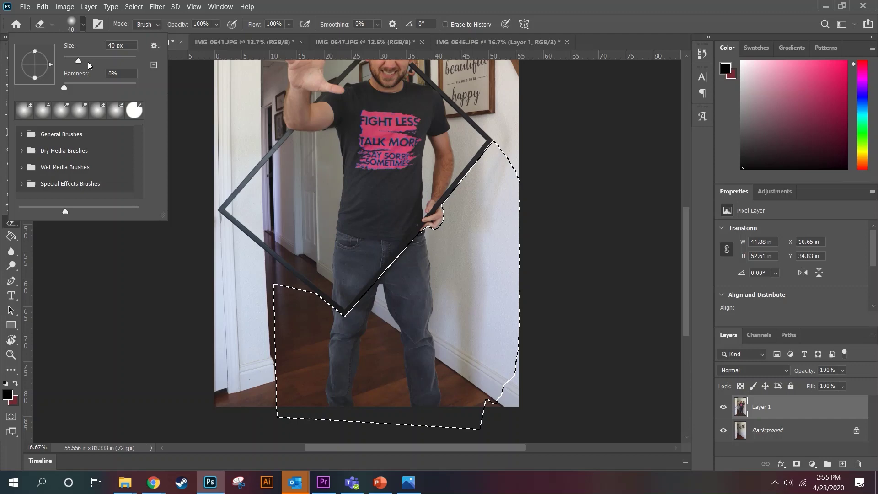
left_click_drag(79, 61, 92, 61)
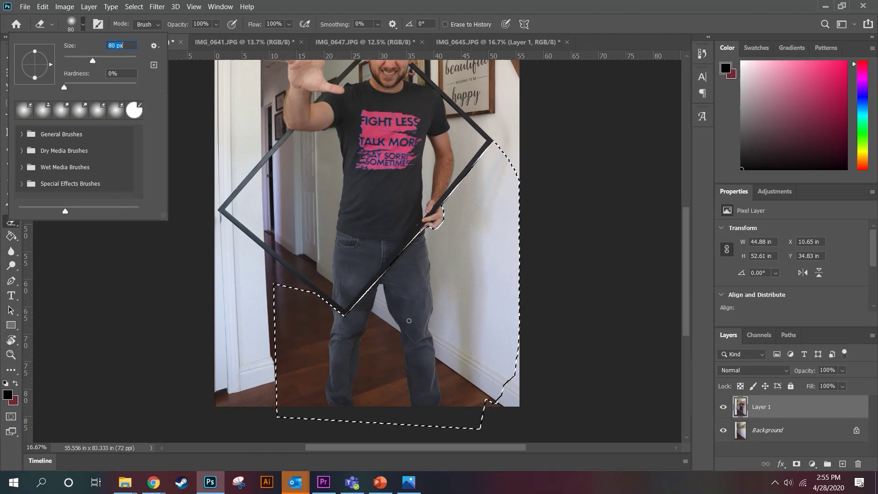
left_click_drag(93, 60, 134, 60)
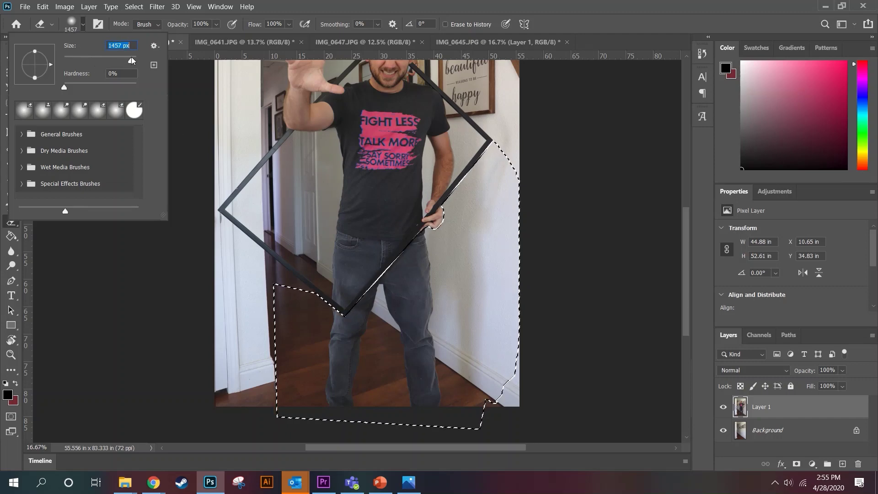
left_click(413, 314)
mouse_move(412, 314)
left_mouse_down()
mouse_move(373, 362)
mouse_move(347, 338)
mouse_move(302, 366)
mouse_move(303, 329)
mouse_move(235, 435)
mouse_move(383, 427)
mouse_move(475, 366)
mouse_move(416, 392)
mouse_move(421, 225)
mouse_move(500, 175)
mouse_move(519, 215)
mouse_move(480, 265)
mouse_move(533, 377)
mouse_move(531, 340)
mouse_move(492, 279)
mouse_move(490, 217)
mouse_move(515, 186)
mouse_move(521, 206)
left_mouse_up()
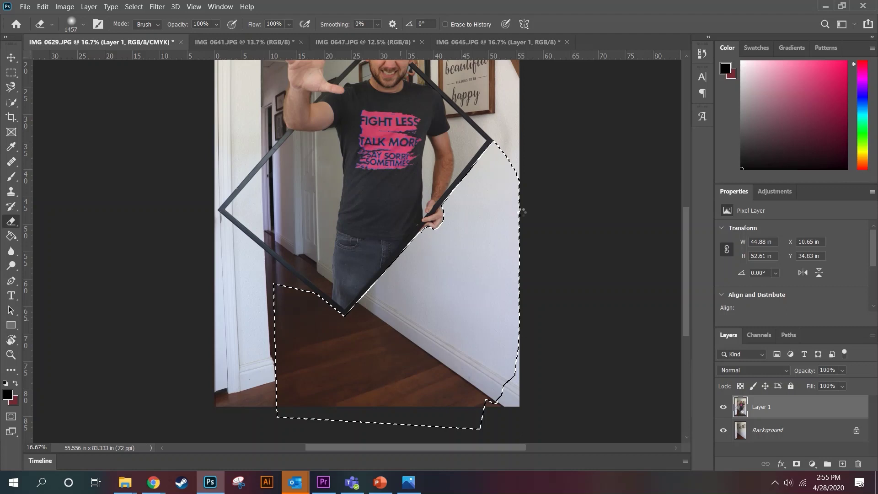
key("ctrl+d")
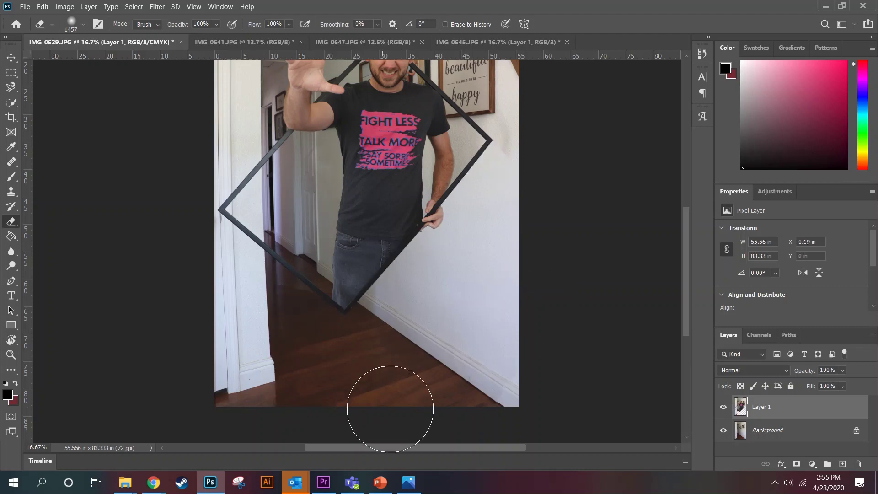
Clean up leftover edges by the door frame and floor with a 250 px eraser, then zoom out
key("bracketleft")
key("bracketleft")
key("bracketleft")
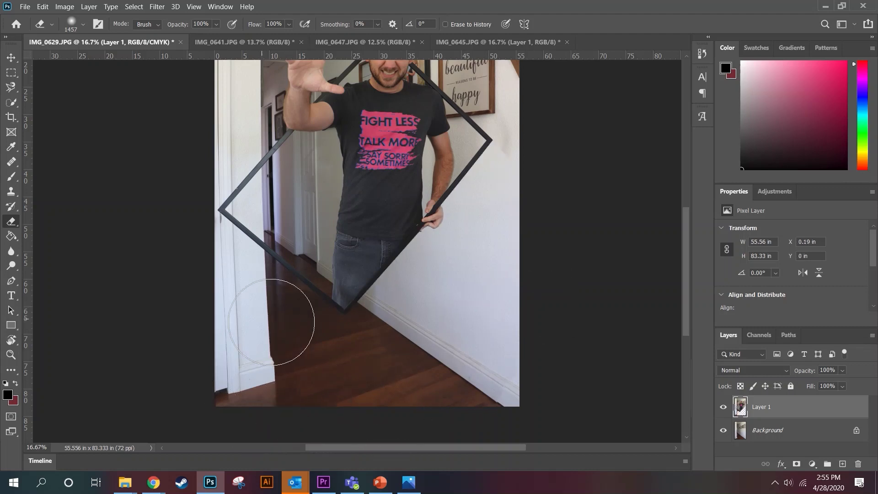
key("bracketleft")
key("bracketleft")
key("bracketleft")
key("bracketleft")
key("bracketleft")
key("bracketleft")
key("bracketleft")
key("bracketleft")
key("bracketleft")
key("bracketleft")
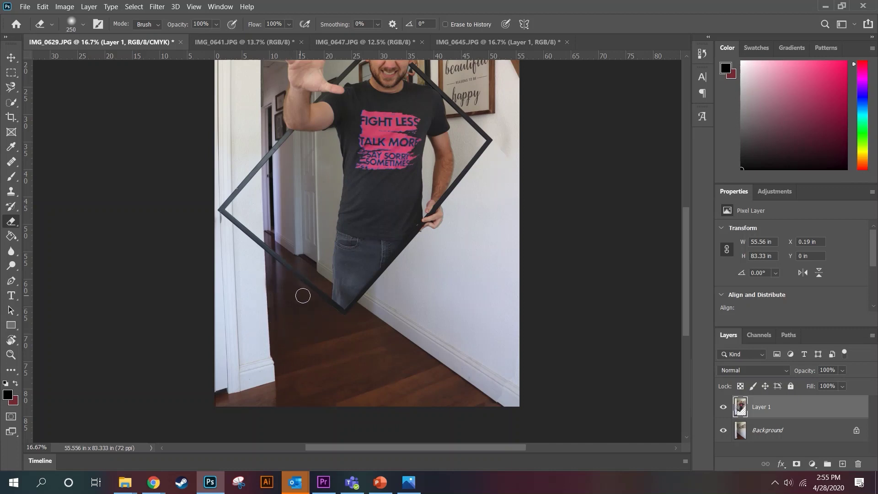
left_click_drag(274, 303, 280, 364)
left_click(68, 20)
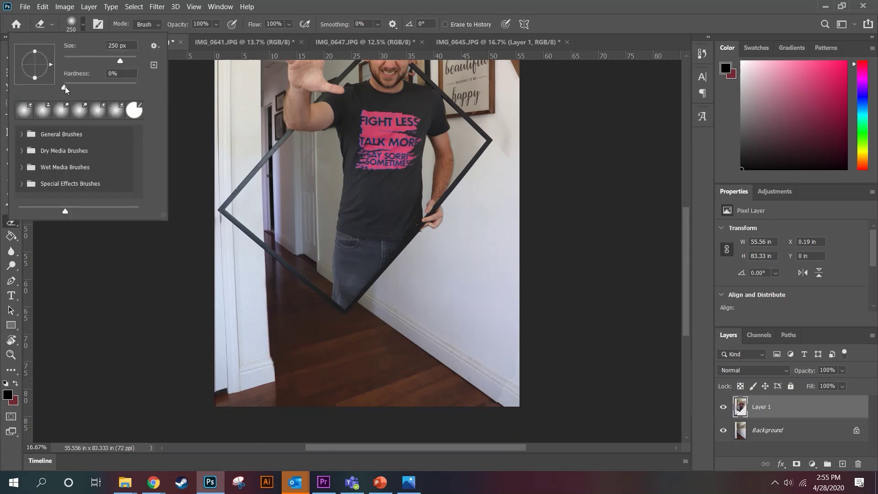
left_click(273, 381)
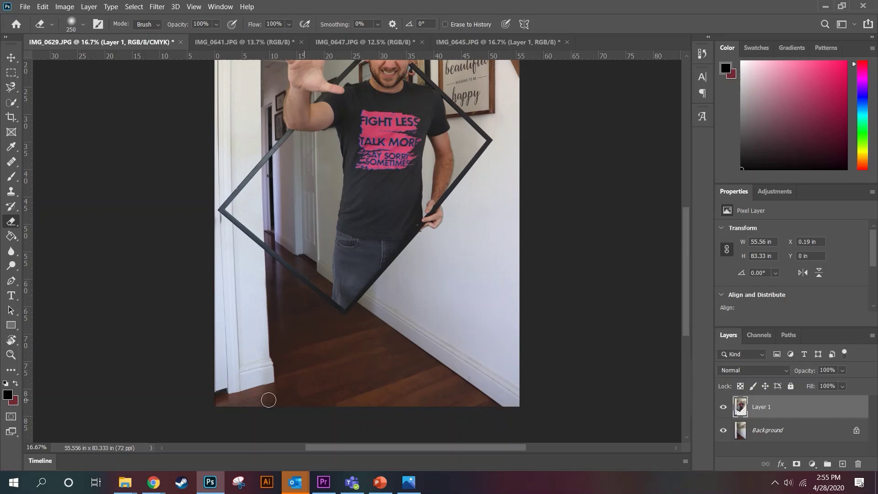
scroll(440, 362, "up", 3)
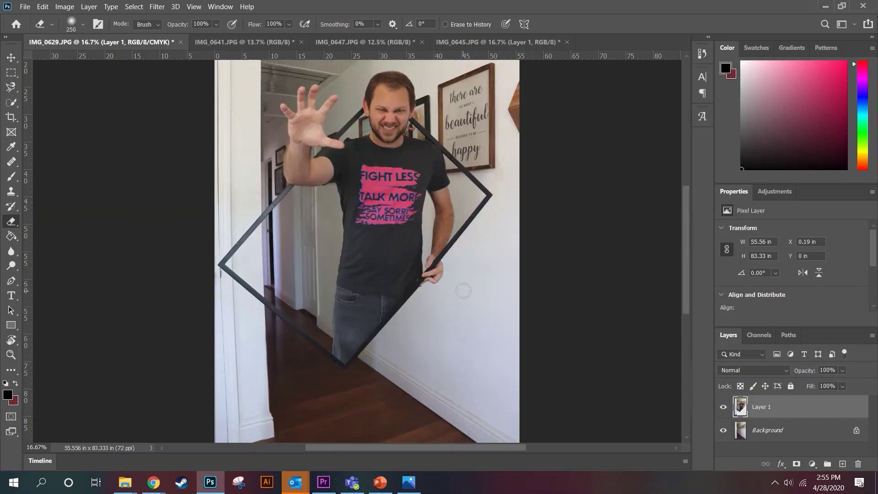
key("z")
left_click(407, 339, "alt")
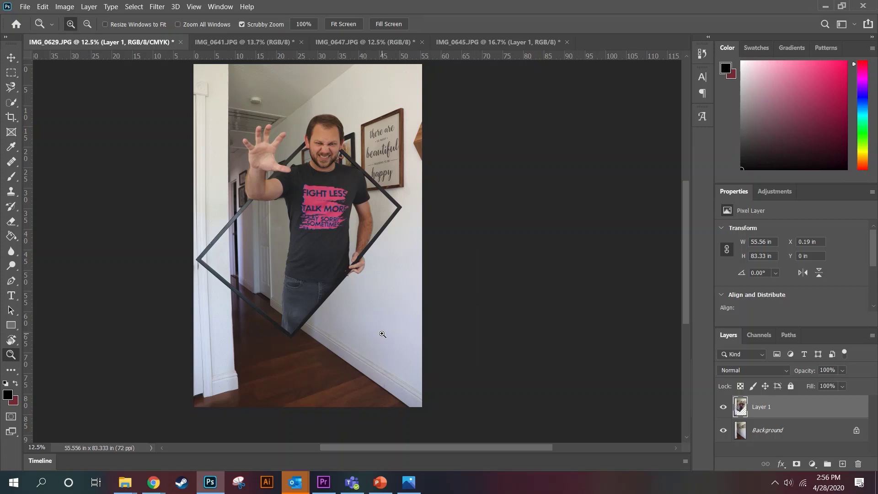
Merge Layer 1 and Background into a single layer
left_click(771, 434, "shift")
right_click(771, 431)
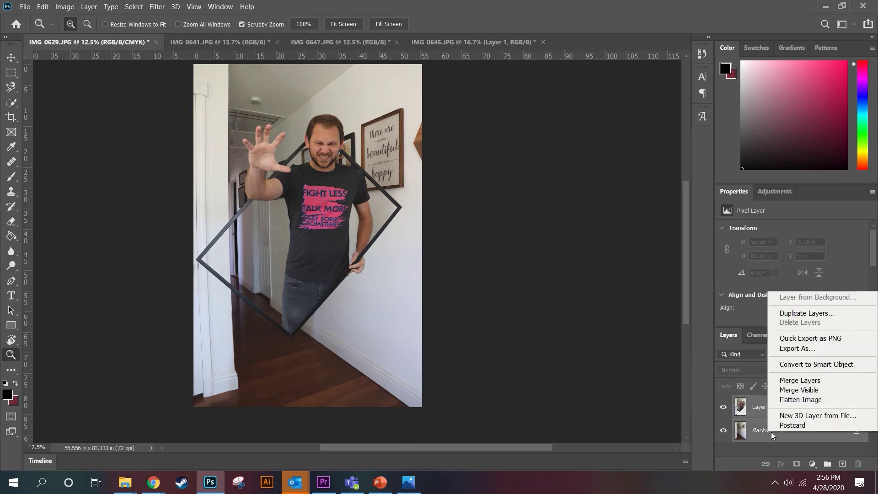
left_click(807, 381)
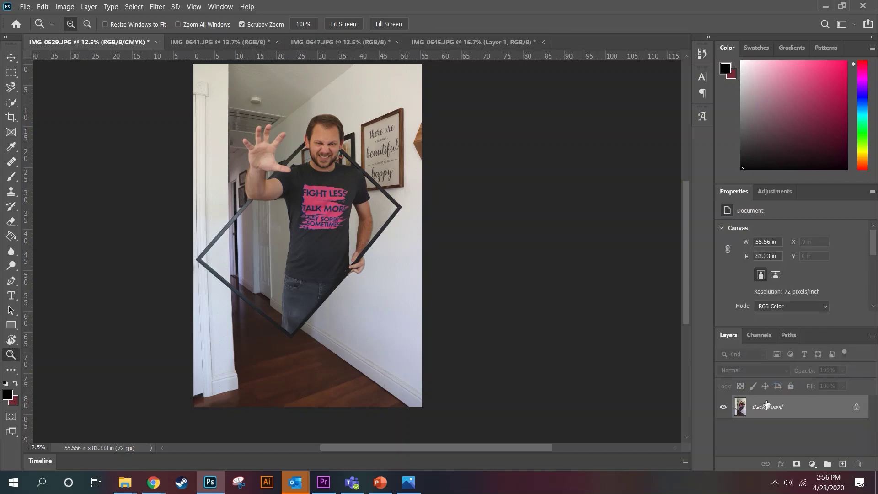
Open Image > Adjustments > Gradient Map
left_click(64, 7)
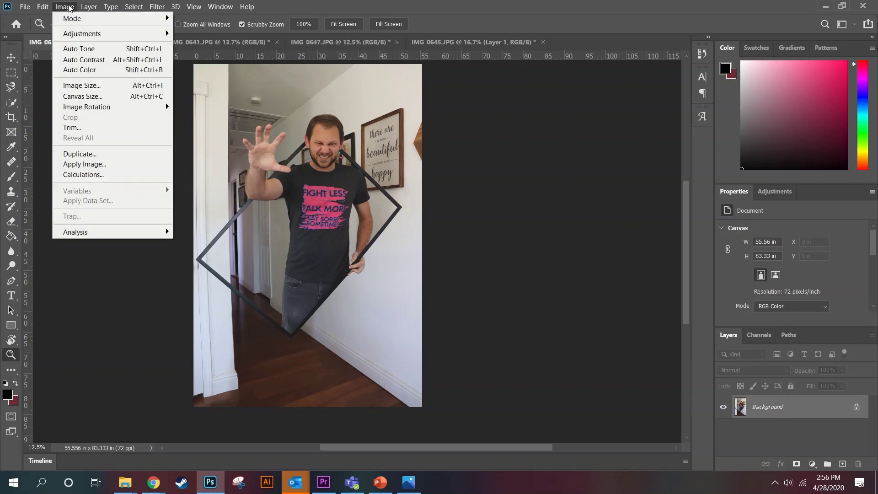
mouse_move(84, 34)
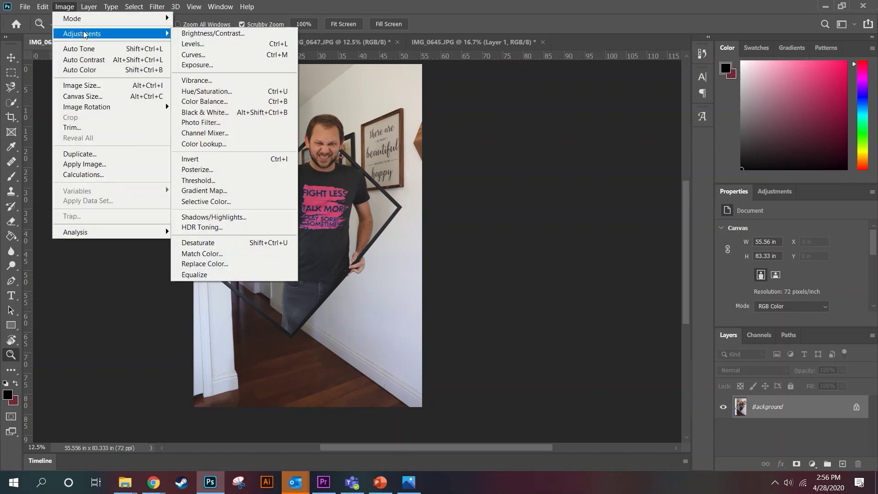
left_click(241, 193)
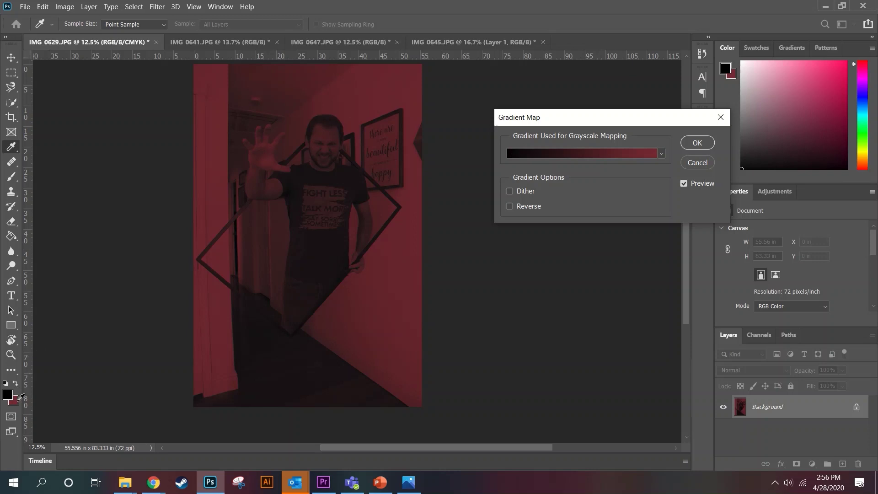
Set the gradient's right stop colour to white in the Gradient Editor
left_click(651, 158)
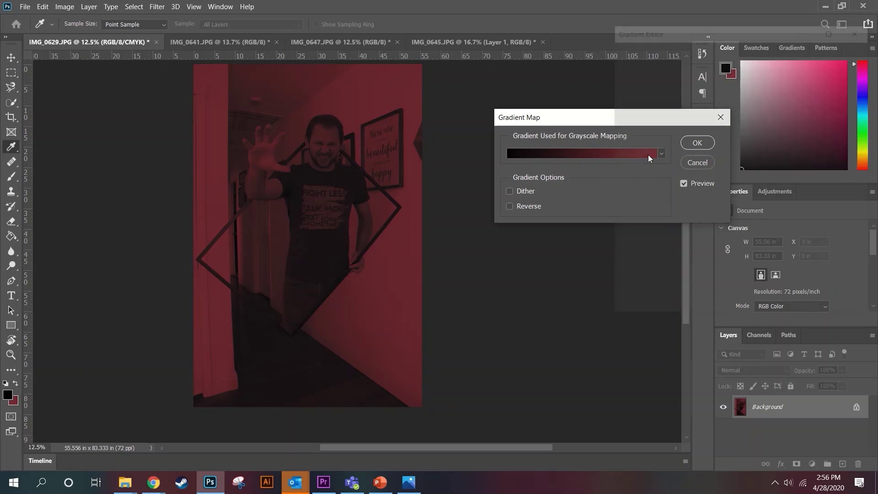
double_click(856, 240)
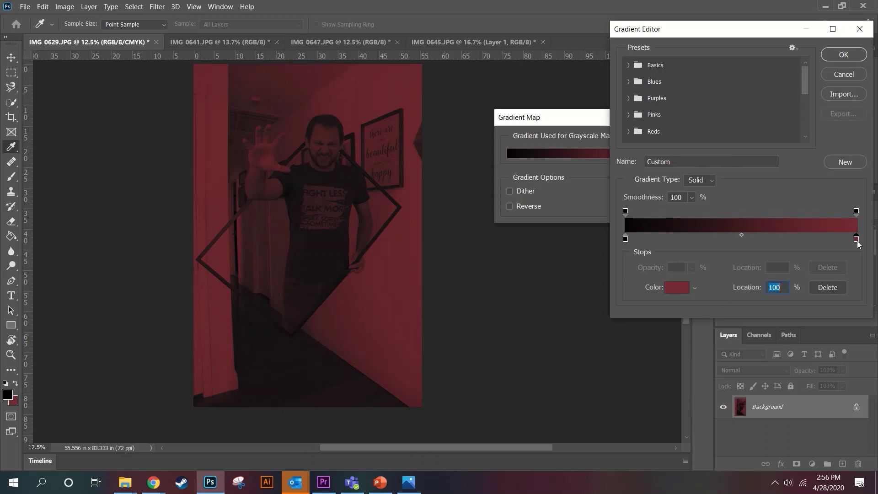
left_click_drag(633, 215, 576, 158)
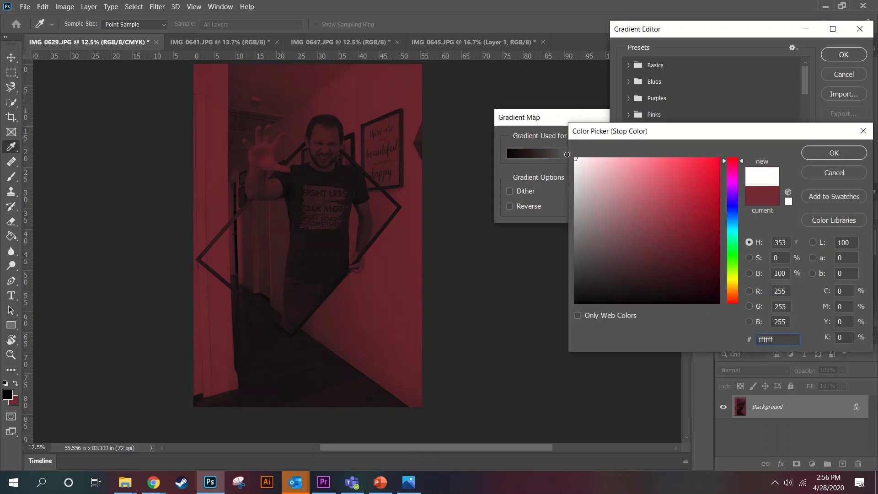
left_click(837, 152)
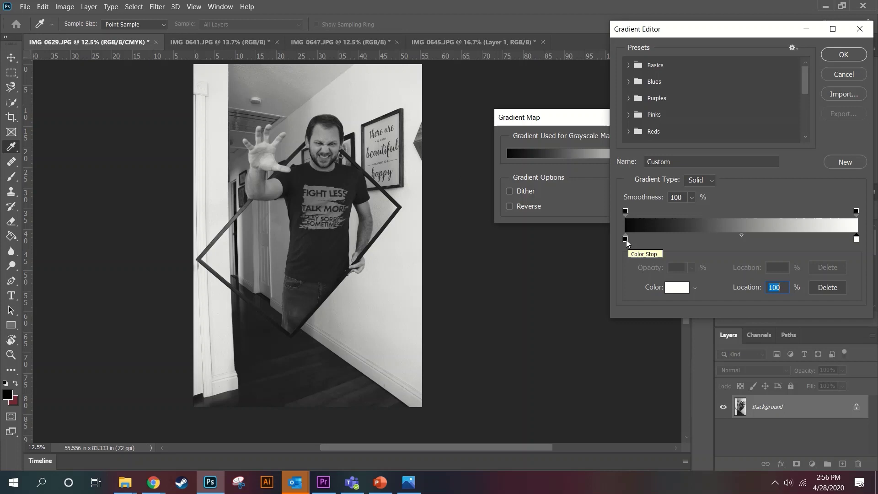
Move the black and white stops inward and shift the midpoint for stronger contrast, then accept
left_click_drag(626, 239, 651, 239)
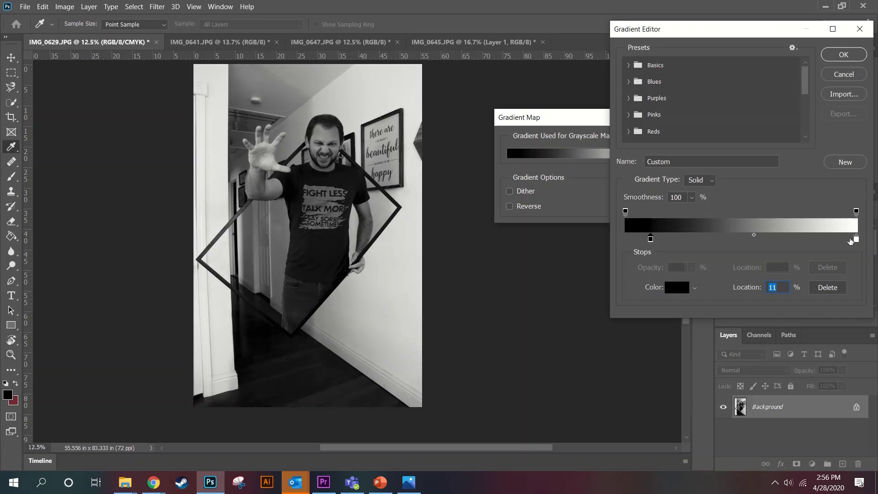
left_click_drag(858, 239, 834, 240)
left_click_drag(743, 236, 761, 251)
key("ctrl+z")
left_click(651, 239)
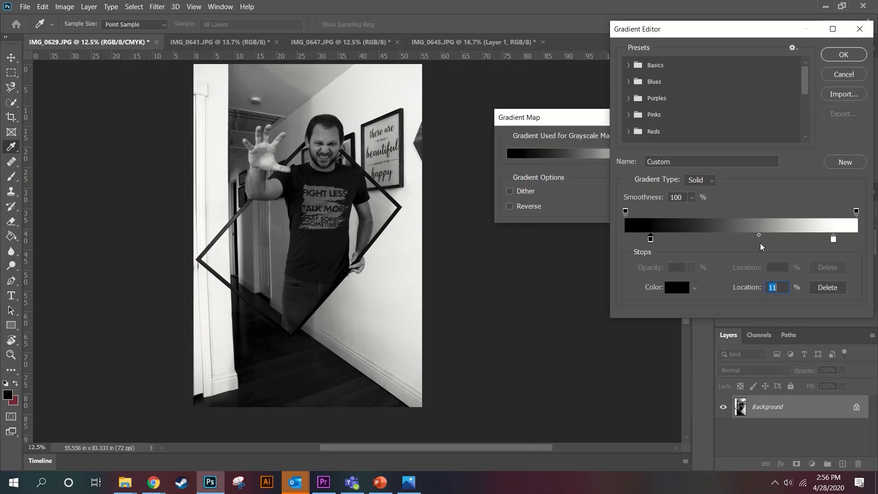
mouse_move(759, 235)
left_mouse_down()
mouse_move(768, 235)
mouse_move(747, 234)
left_mouse_up()
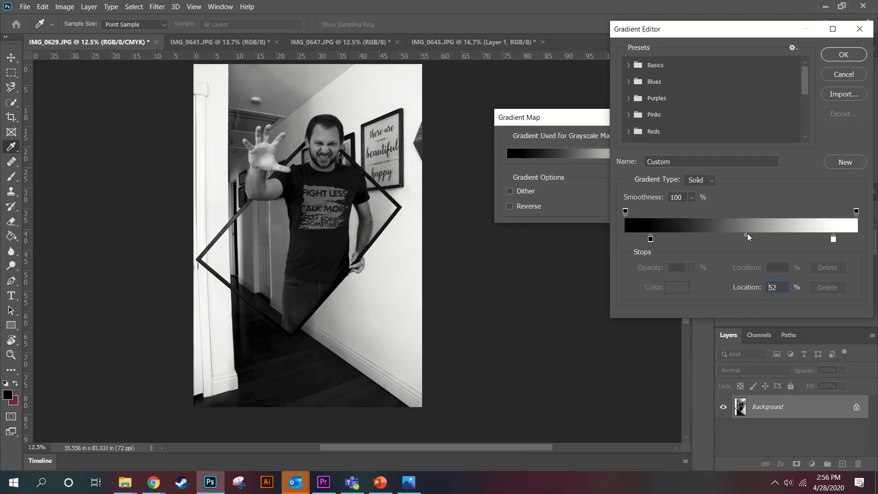
left_click(651, 238)
left_click_drag(651, 239, 656, 239)
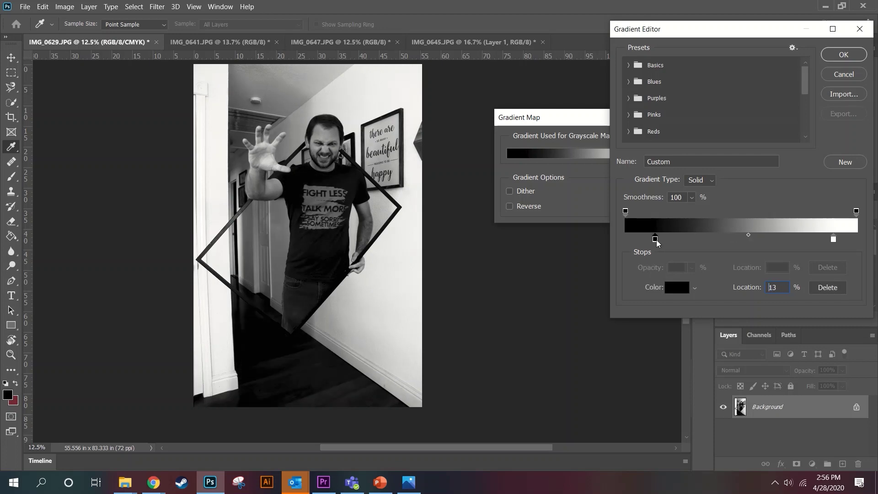
left_click(830, 54)
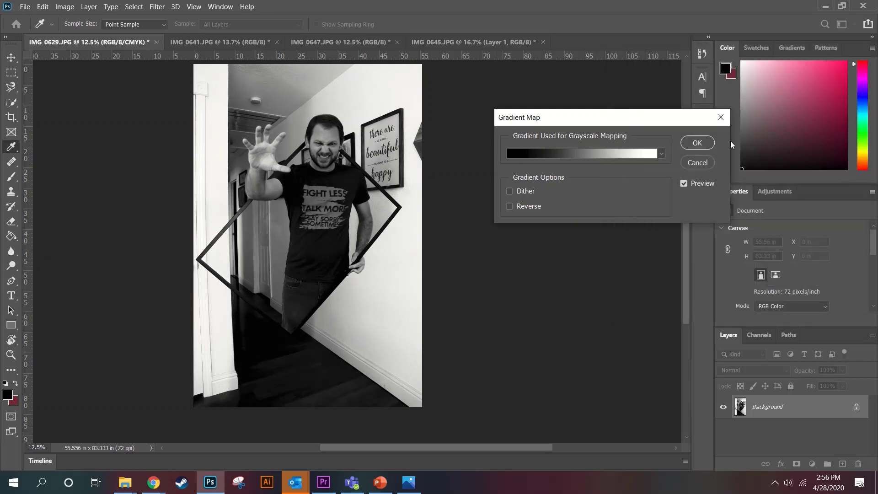
Apply the black-to-white Gradient Map and add a new empty Layer 1 above Background
left_click(695, 143)
key("z")
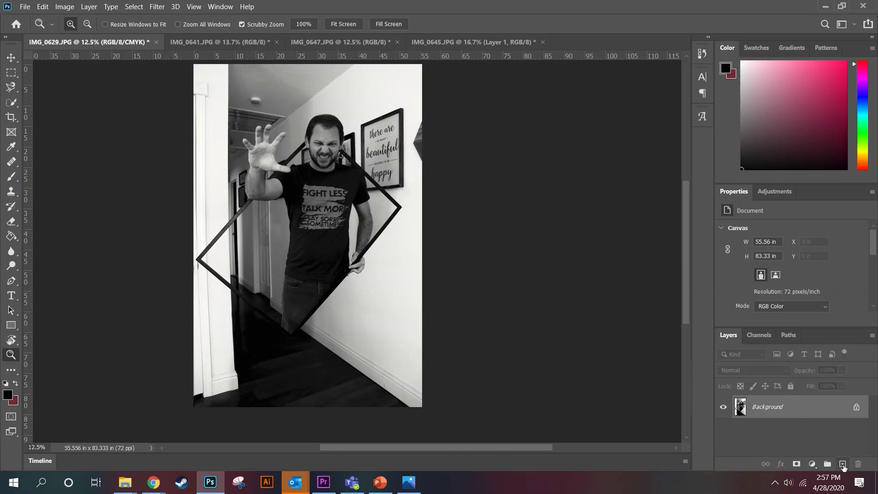
left_click(842, 463)
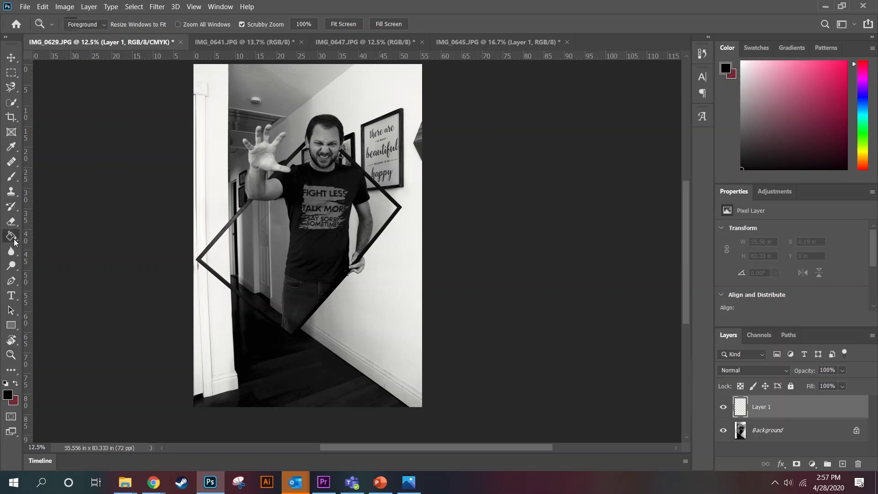
Fill the new Layer 1 with solid black using the Paint Bucket Tool
right_click(14, 242)
left_click(48, 244)
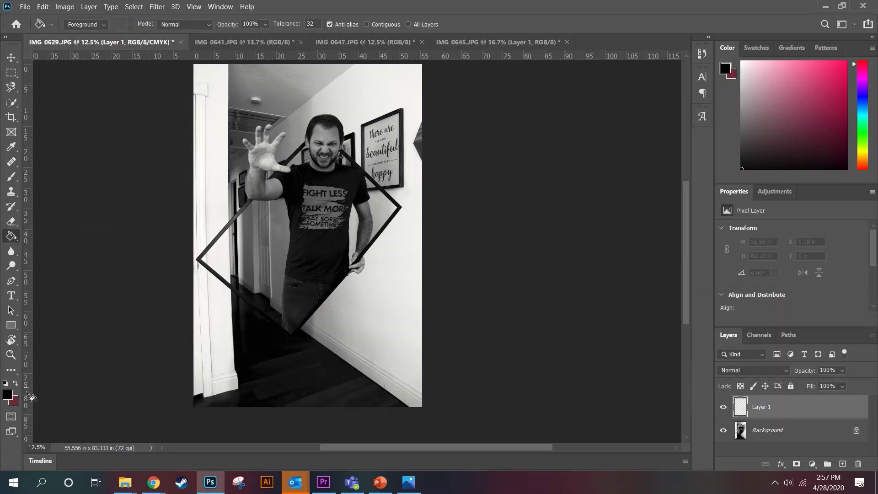
left_click(336, 247)
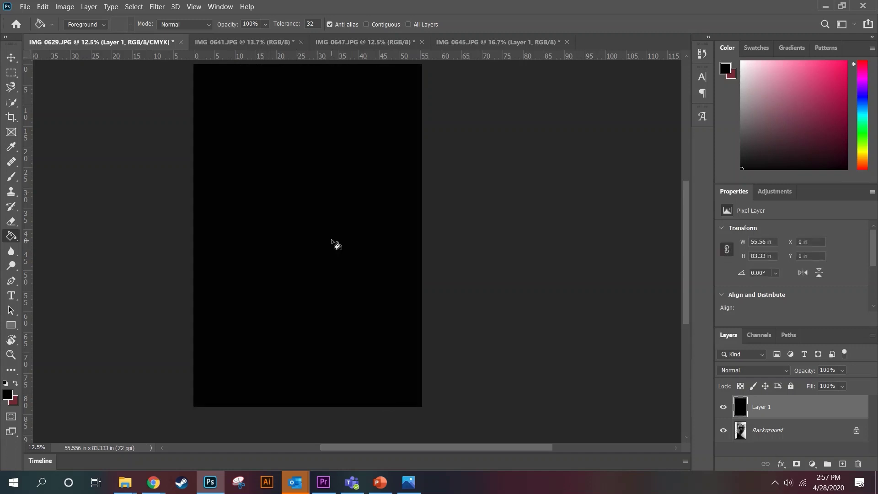
Erase the black with a large soft eraser over the man's head, hand, torso and frame
key("e")
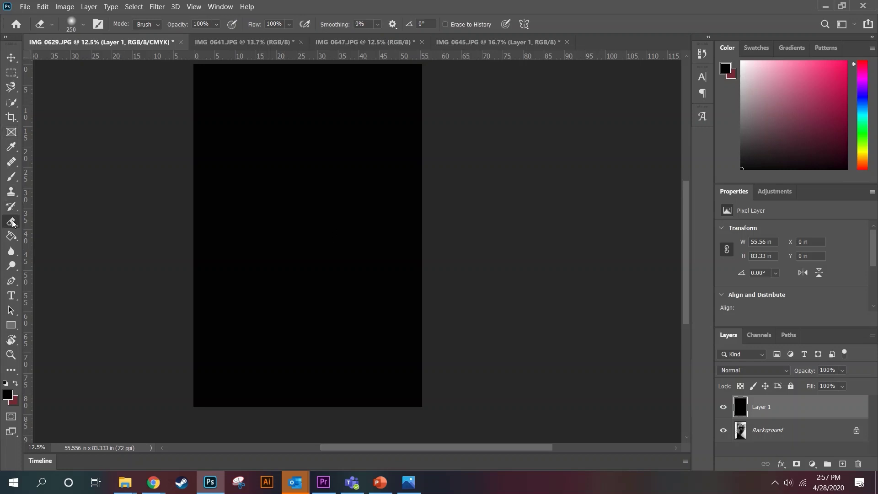
key("bracketright")
key("bracketright")
key("bracketright")
key("bracketright")
key("bracketright")
key("bracketright")
key("bracketright")
key("bracketright")
key("bracketright")
key("bracketright")
key("bracketright")
key("bracketright")
key("bracketright")
key("bracketright")
key("bracketright")
key("bracketright")
key("bracketright")
key("bracketright")
key("bracketright")
key("bracketright")
key("bracketright")
key("bracketright")
key("bracketright")
key("bracketright")
left_click(324, 163)
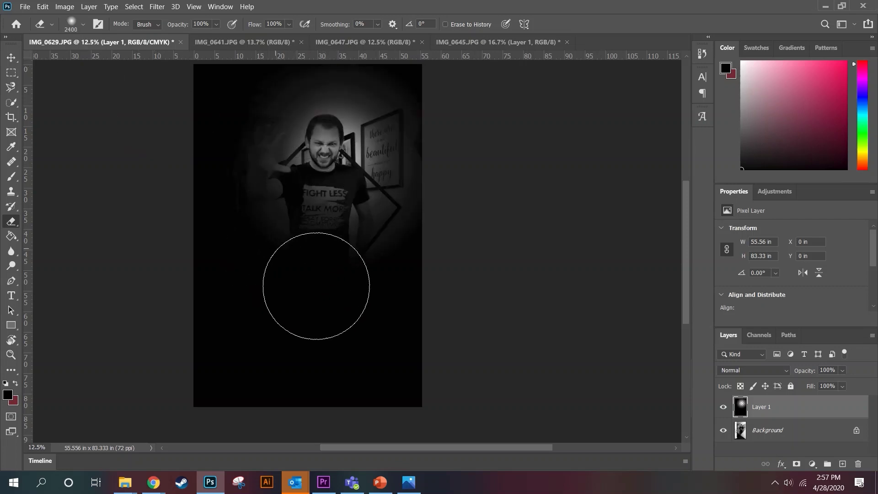
left_click(316, 289)
left_click(334, 292)
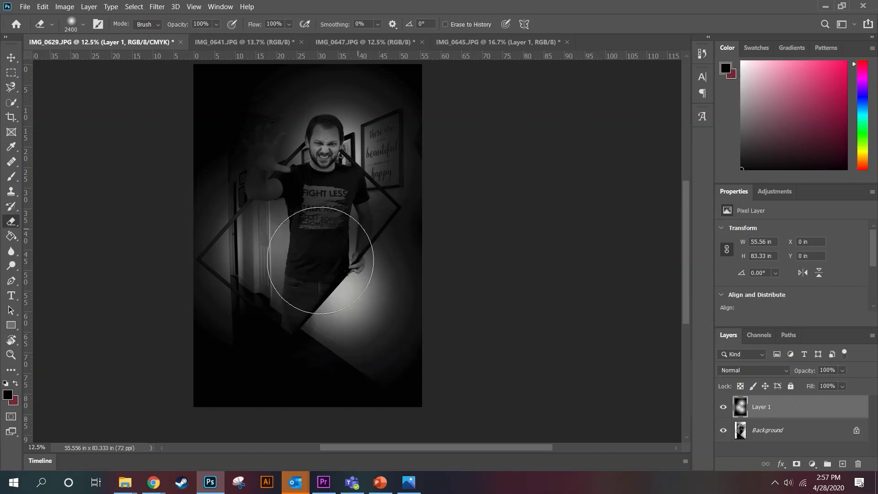
left_click_drag(290, 314, 289, 270)
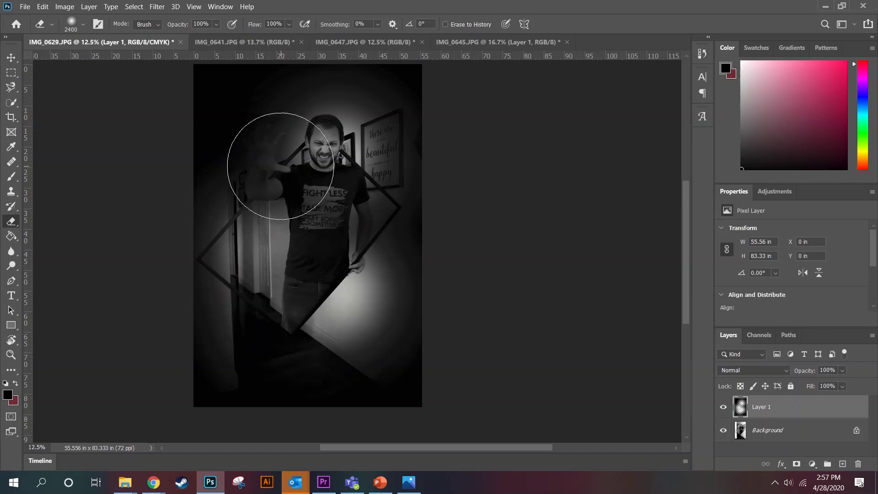
left_click(266, 154)
key("bracketleft")
key("bracketleft")
key("bracketleft")
key("bracketleft")
key("bracketleft")
key("bracketleft")
key("bracketleft")
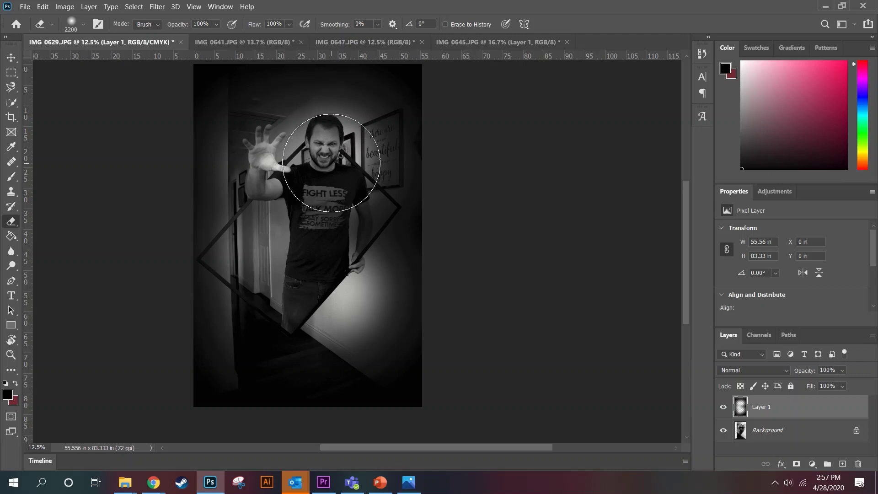
left_click(324, 151)
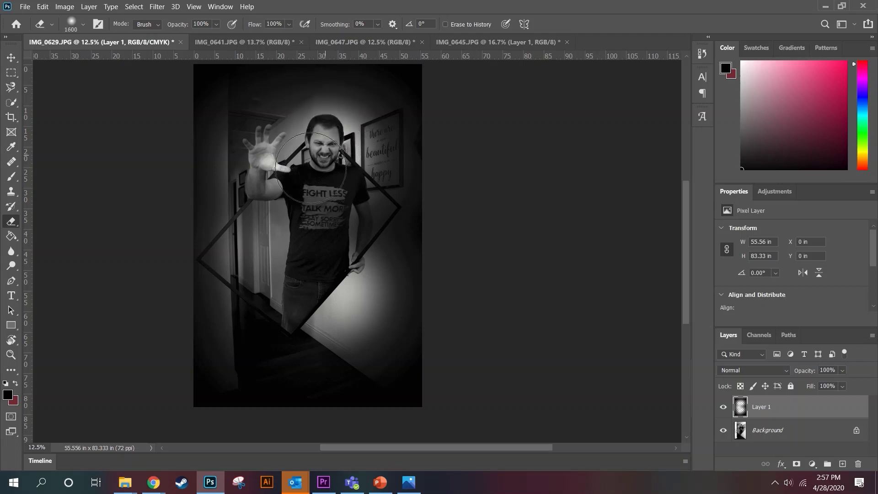
key("bracketleft")
key("shift+alt+p")
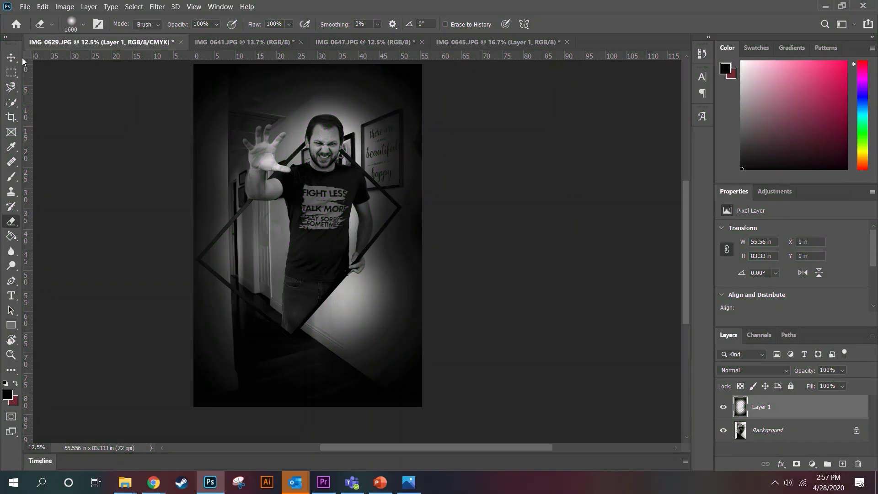
Select the arm subject in IMG_0647.JPG and drag it into IMG_0629's lower left as Layer 2
left_click(14, 58)
left_click(351, 42)
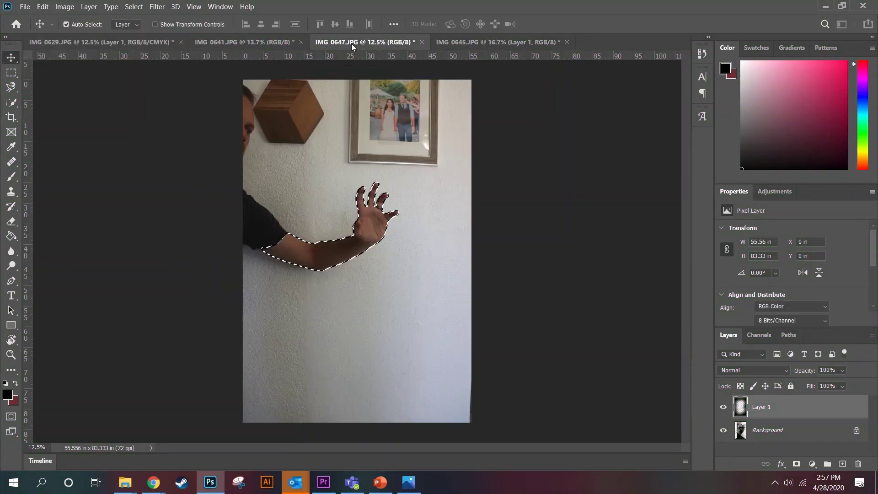
key("ctrl+d")
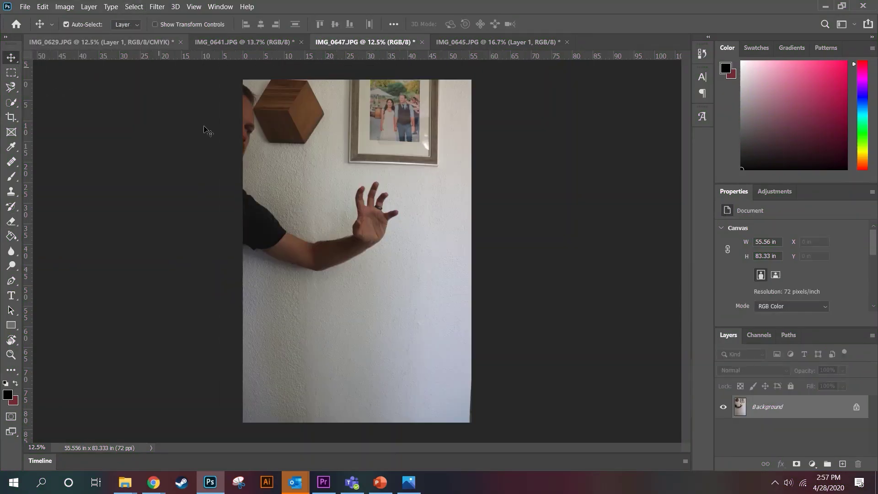
left_click(135, 6)
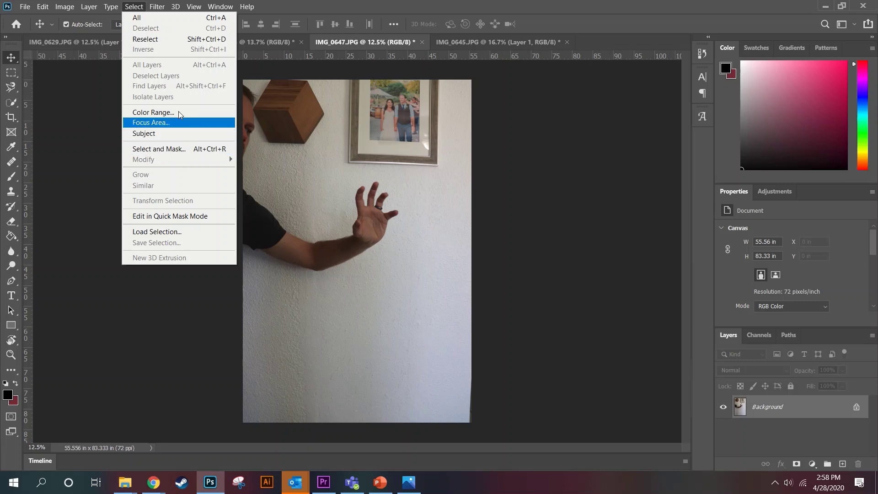
left_click(149, 133)
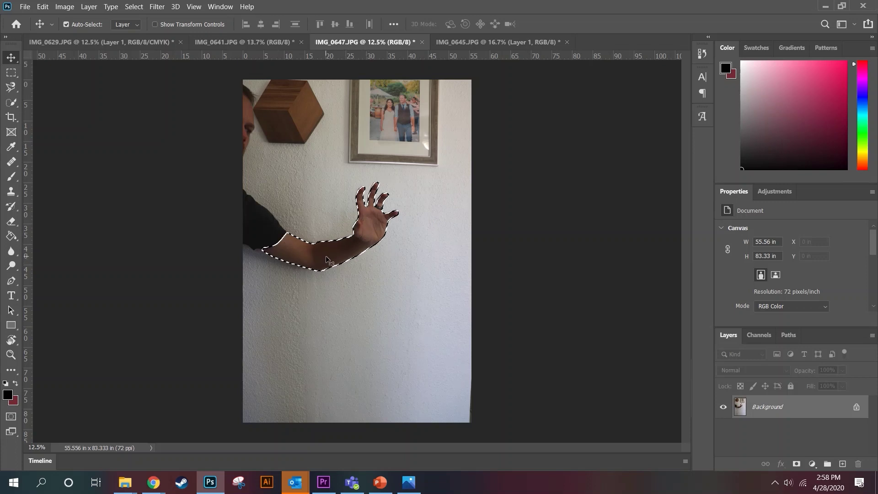
left_click_drag(327, 249, 239, 182)
mouse_move(259, 376)
left_mouse_down()
mouse_move(287, 366)
mouse_move(264, 381)
mouse_move(247, 370)
left_mouse_up()
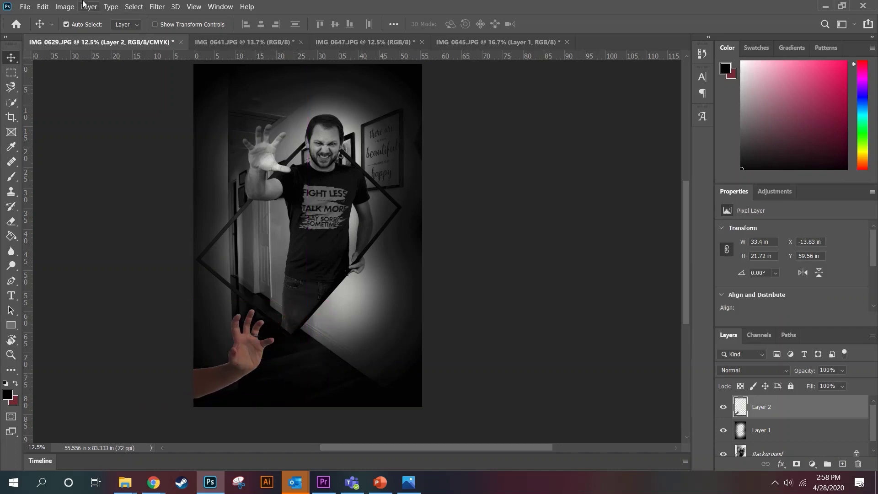
Add a Gradient Map to the arm layer and change its red right-hand stop to pure white
left_click(65, 6)
mouse_move(82, 38)
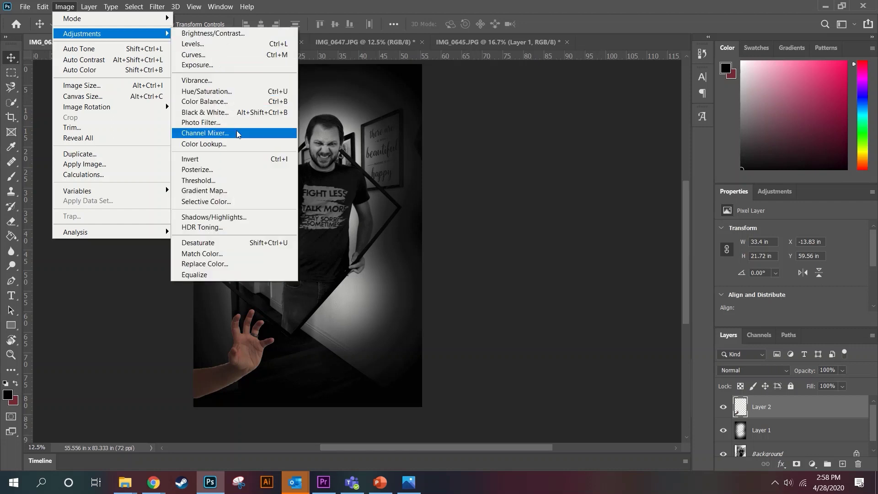
left_click(246, 190)
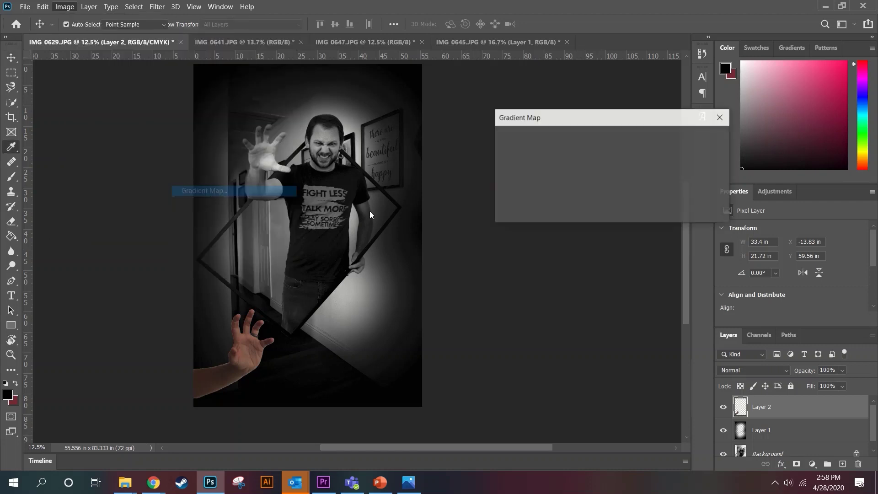
left_click(576, 153)
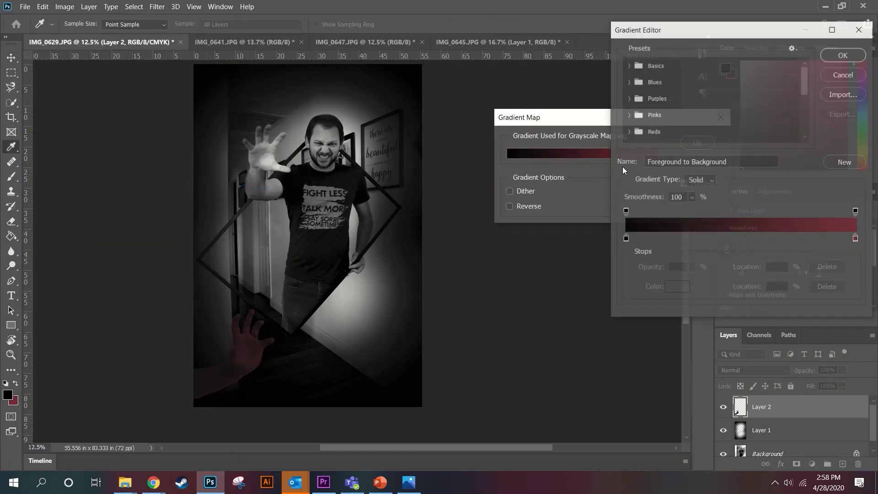
left_click(857, 238)
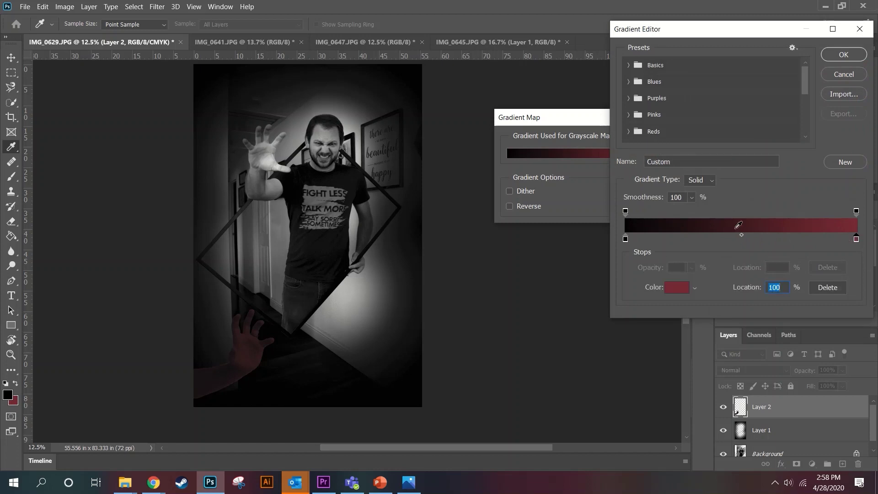
double_click(856, 239)
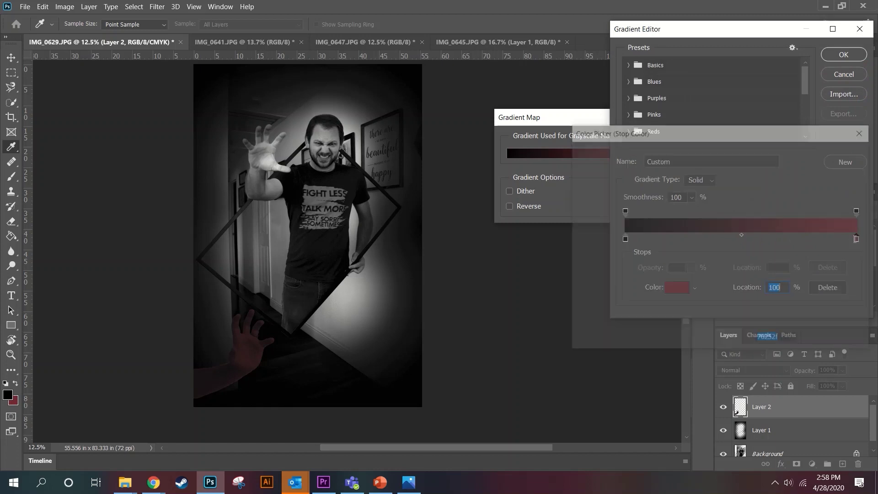
left_click_drag(664, 212, 528, 147)
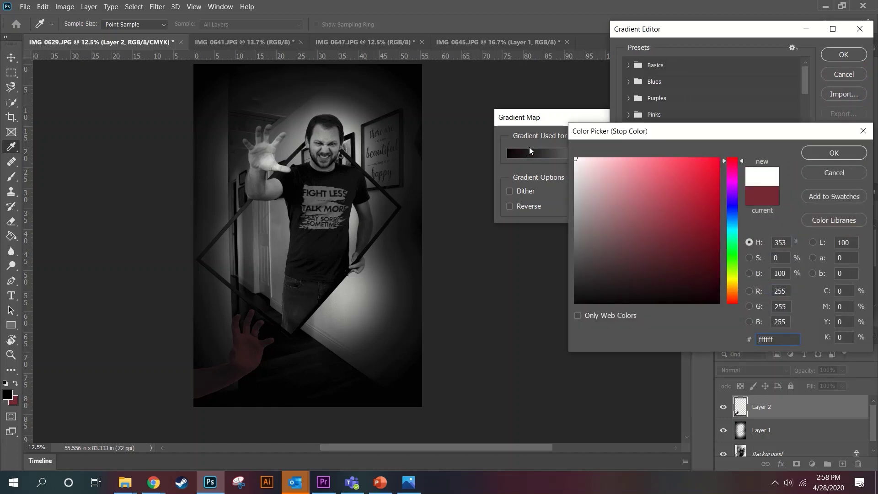
left_click(827, 155)
Pull the black stop in to about 13% and the white stop to 93%, then accept
left_click_drag(627, 239, 642, 239)
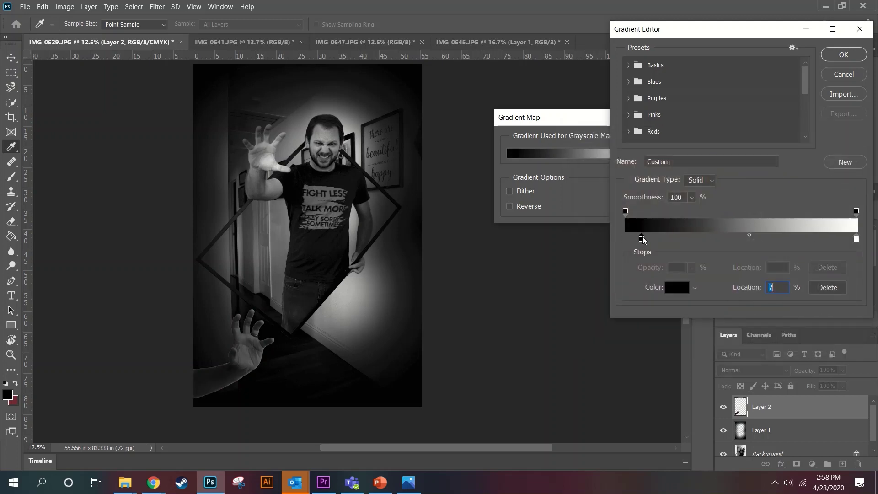
left_click_drag(856, 239, 838, 242)
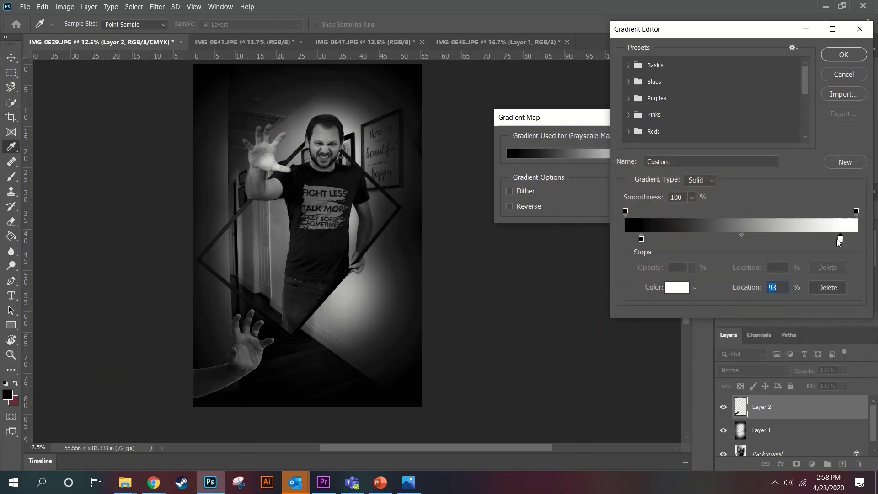
left_click_drag(642, 239, 664, 237)
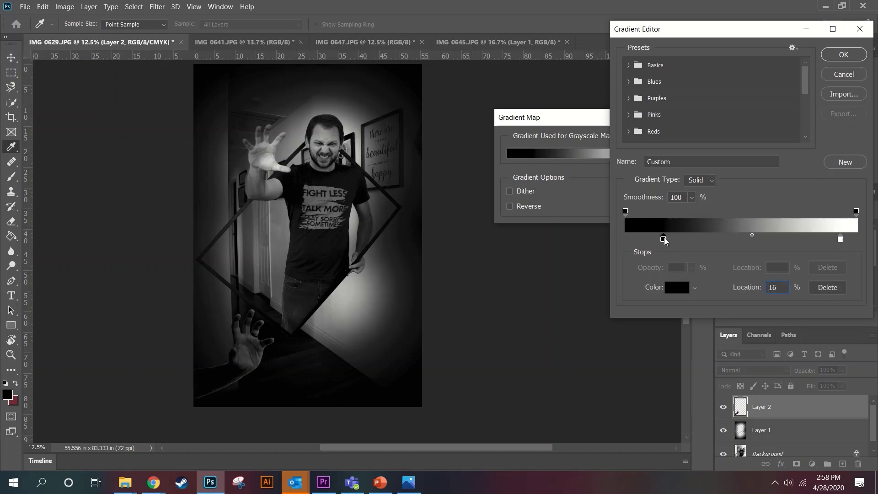
left_click(846, 54)
Apply the gradient map, put Layer 2 under Layer 1, nudge it left, and duplicate it
left_click(693, 144)
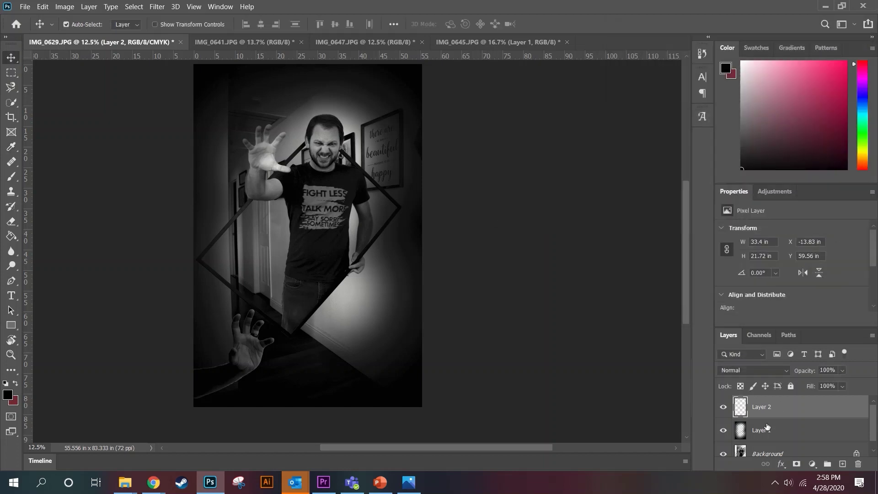
left_click_drag(757, 406, 758, 436)
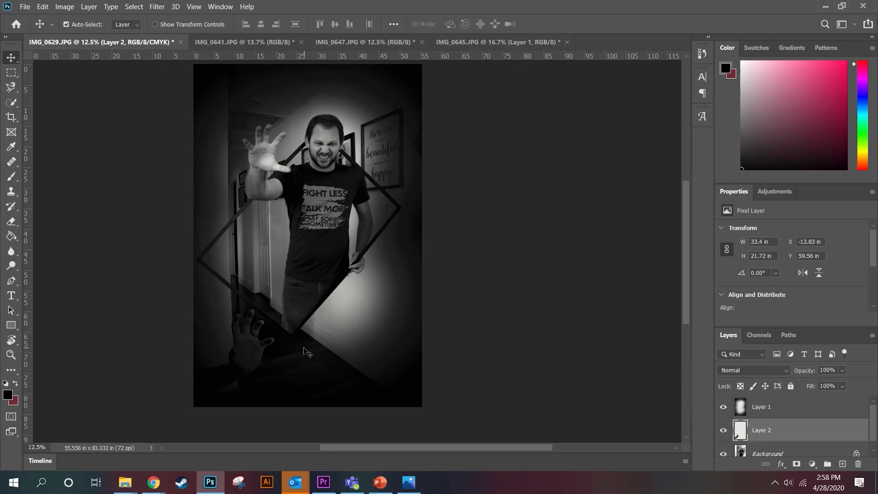
key("ctrl+t")
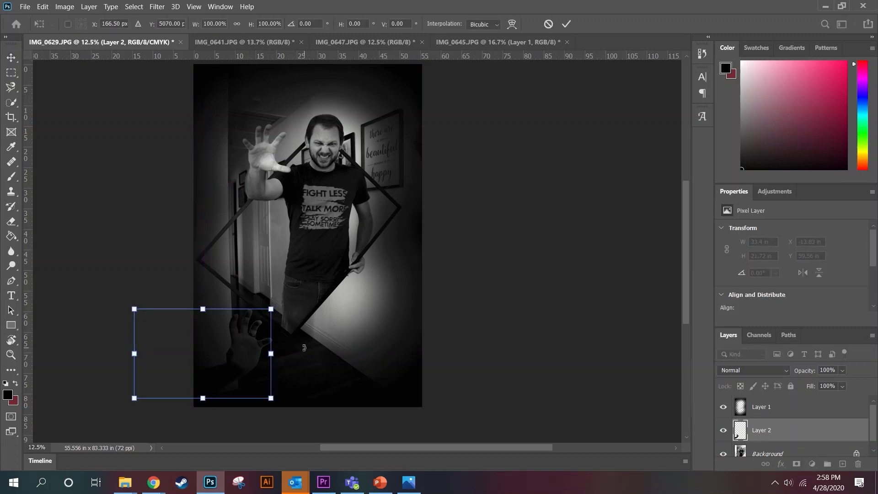
key("Left")
key("Left")
key("Left")
key("Left")
key("Left")
key("Left")
key("Left")
key("Left")
key("Left")
key("Left")
key("Left")
key("Left")
key("Left")
key("Left")
key("Left")
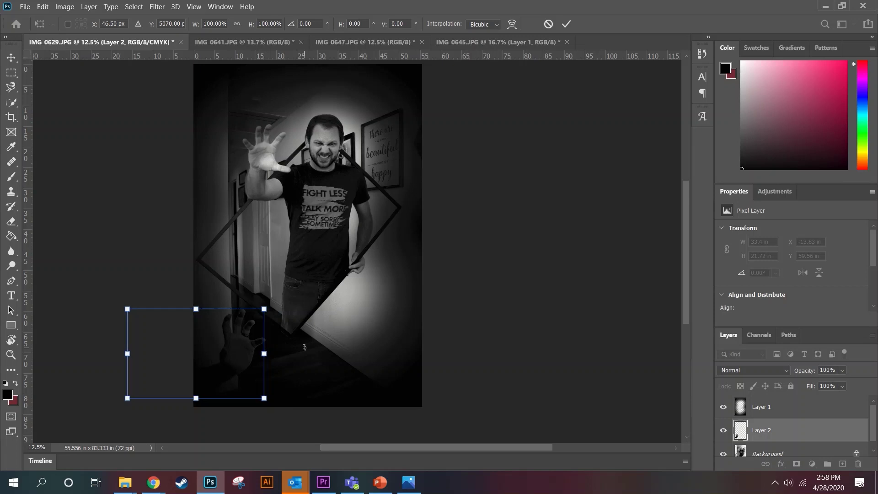
key("Return")
key("ctrl+j")
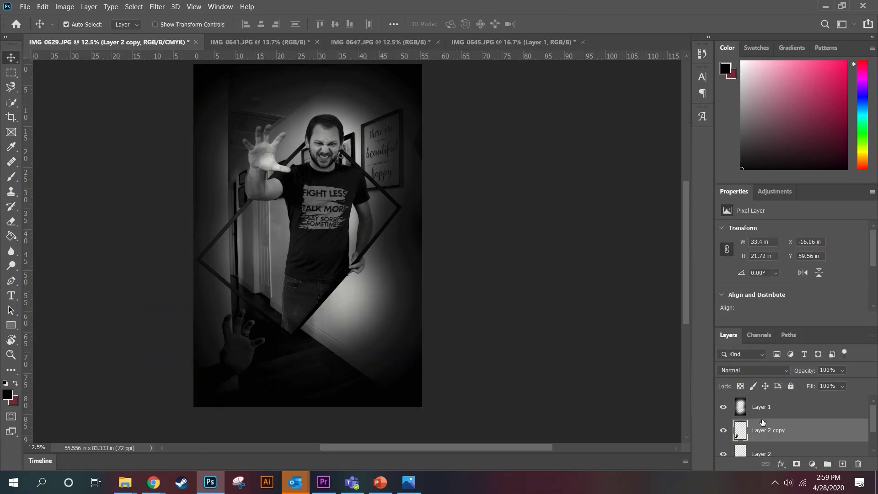
Duplicate Layer 2 copy as Layer 2 copy 2, then move and tilt it to the lower right
right_click(771, 432)
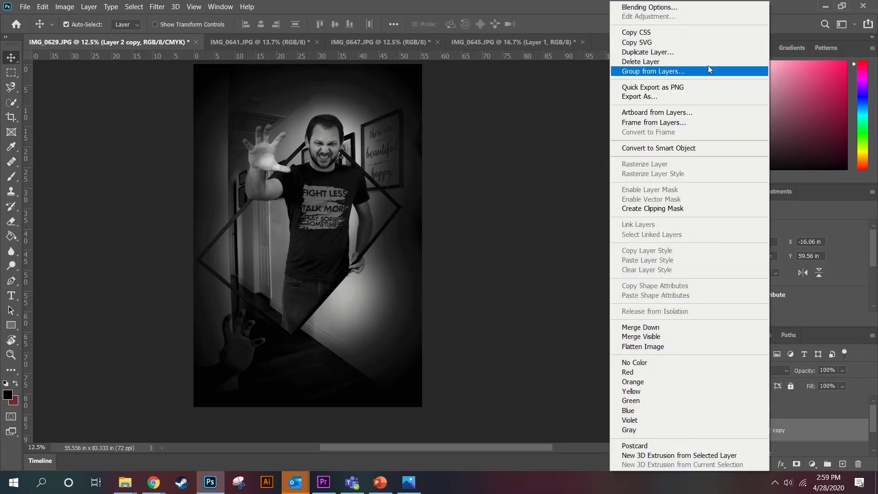
left_click(657, 51)
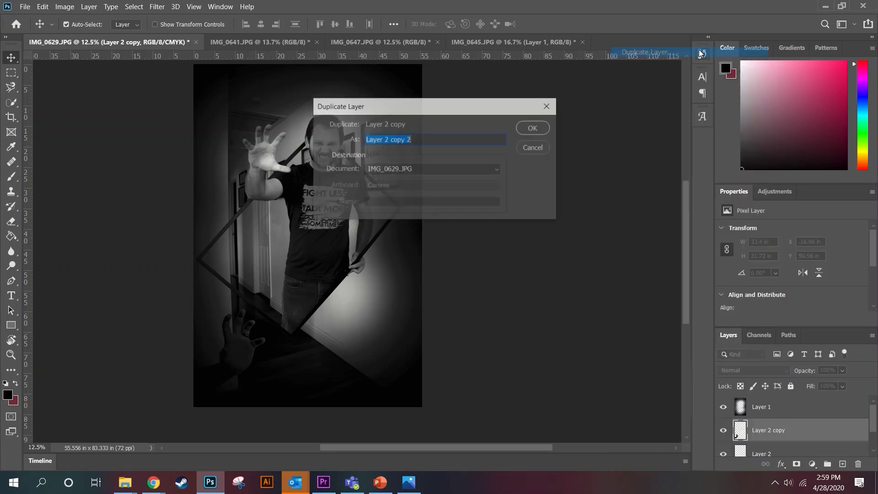
left_click(532, 129)
key("ctrl+t")
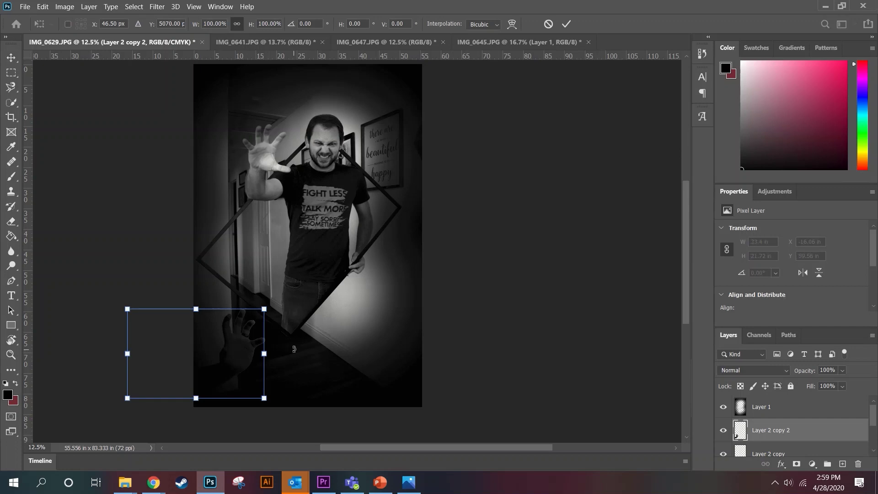
left_click_drag(238, 356, 362, 356)
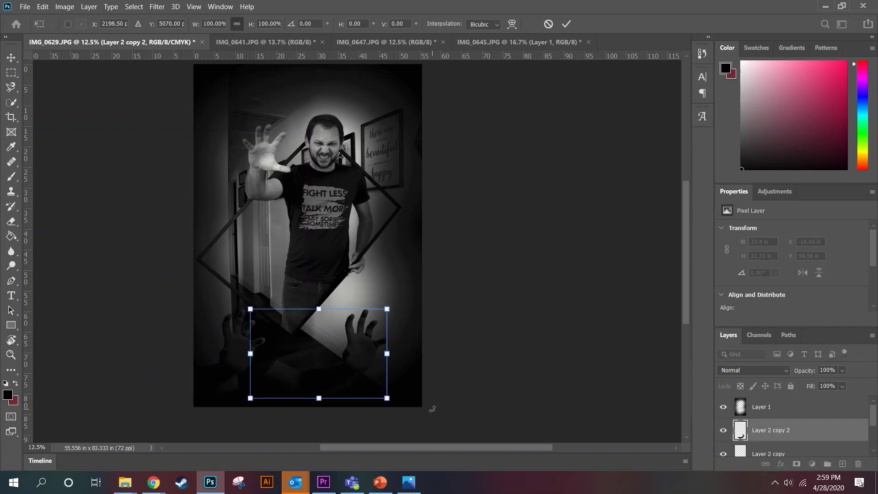
left_click_drag(432, 408, 429, 302)
left_click_drag(357, 333, 389, 347)
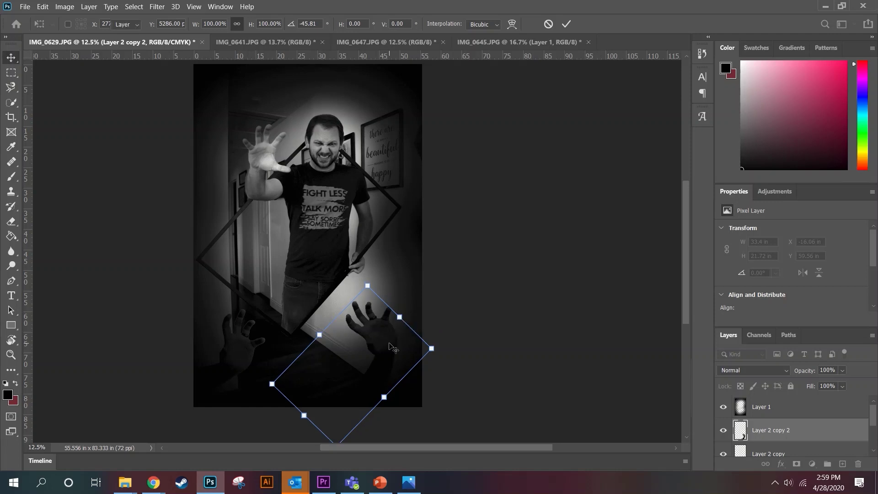
key("Return")
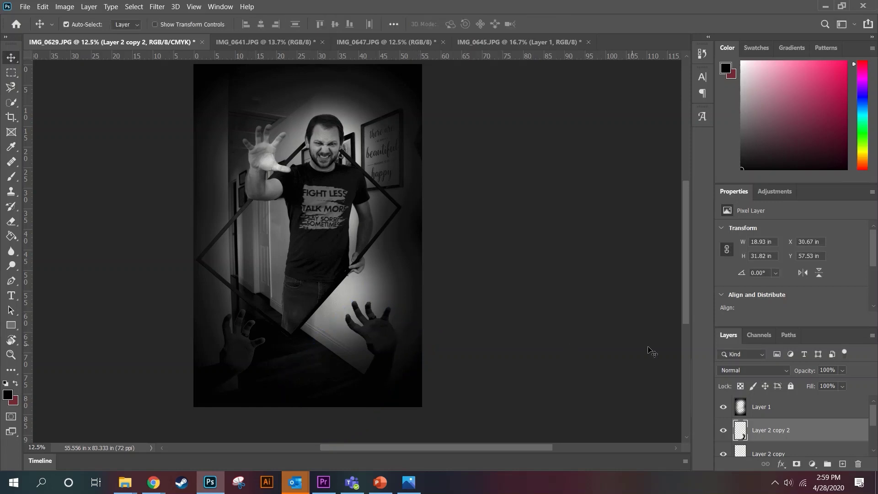
Rotate the Layer 2 copy hand to about 59 degrees and place it at the top left
scroll(774, 445, "down", 1)
left_click(768, 435)
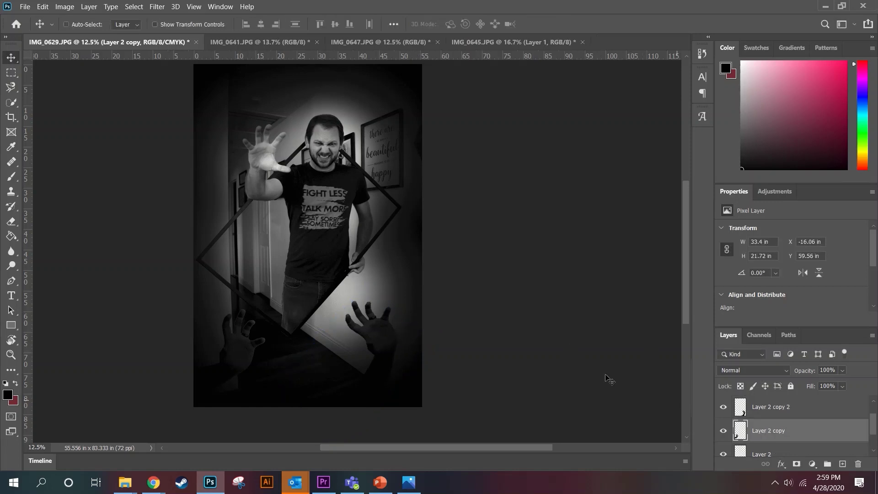
key("ctrl+t")
left_click_drag(318, 344, 309, 401)
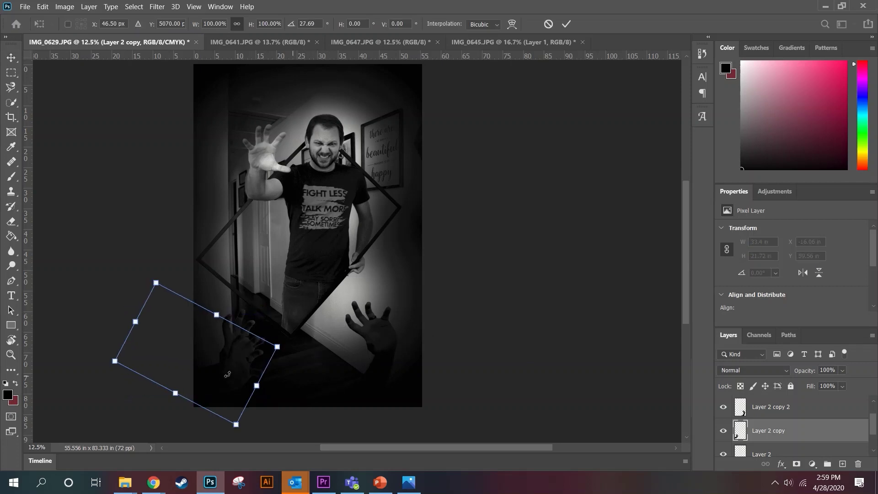
left_click_drag(225, 363, 213, 94)
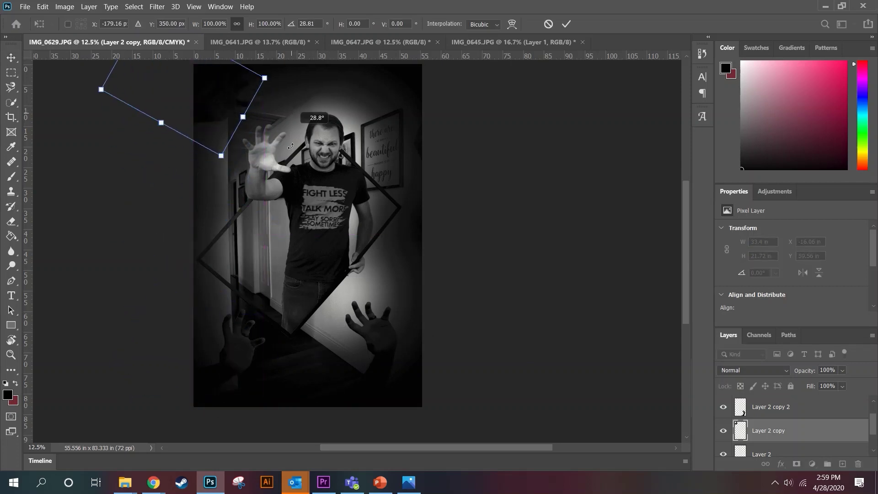
left_click_drag(275, 98, 256, 145)
left_click_drag(213, 122, 227, 107)
scroll(344, 160, "up", 2)
key("Return")
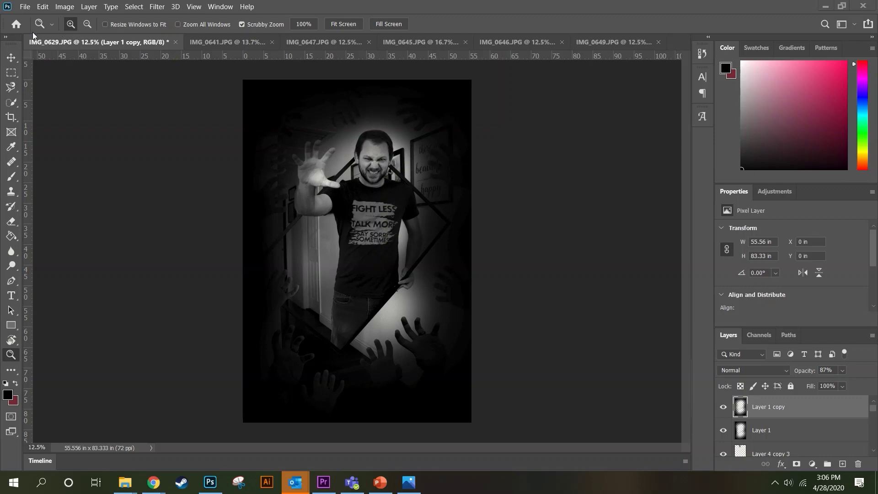
Bring up File > Save for the composite, then close the Save As dialog without saving
left_click(25, 6)
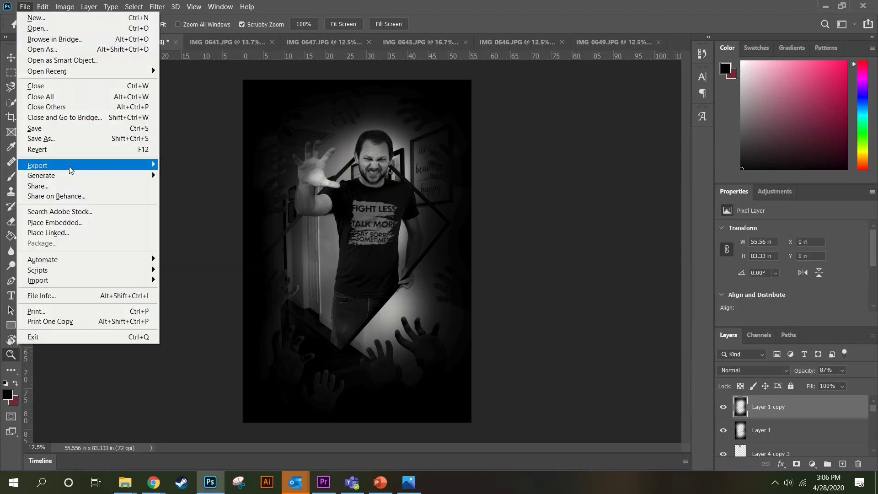
left_click(72, 132)
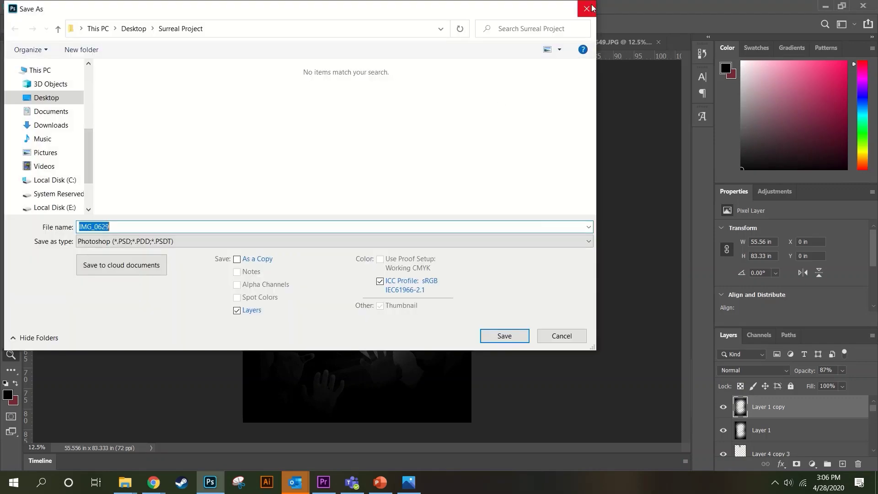
left_click(586, 8)
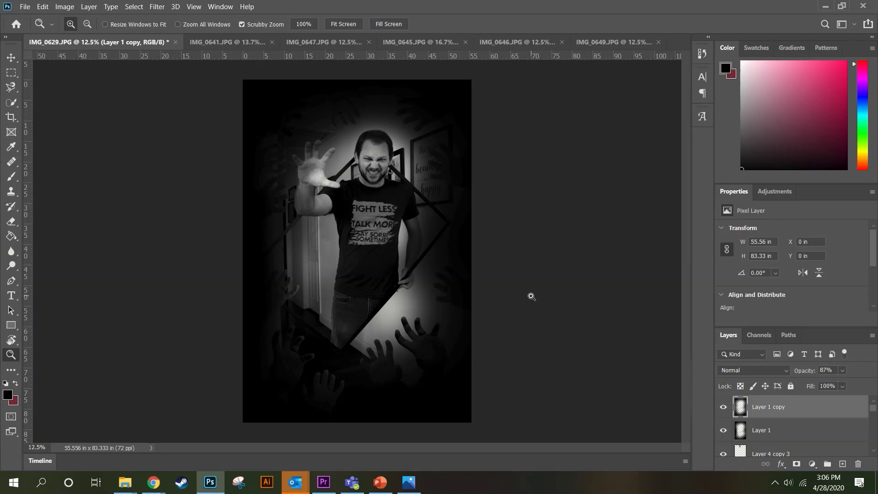